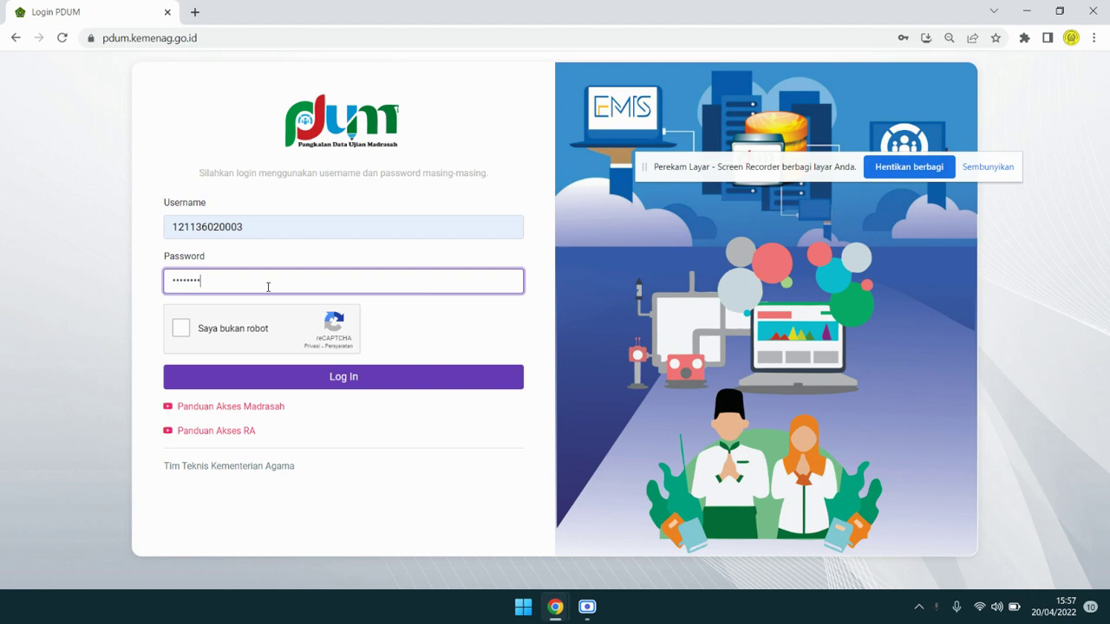
Pass the 'Saya bukan robot' check, log in to PDUM, and dismiss the translation popup.
left_click(267, 330)
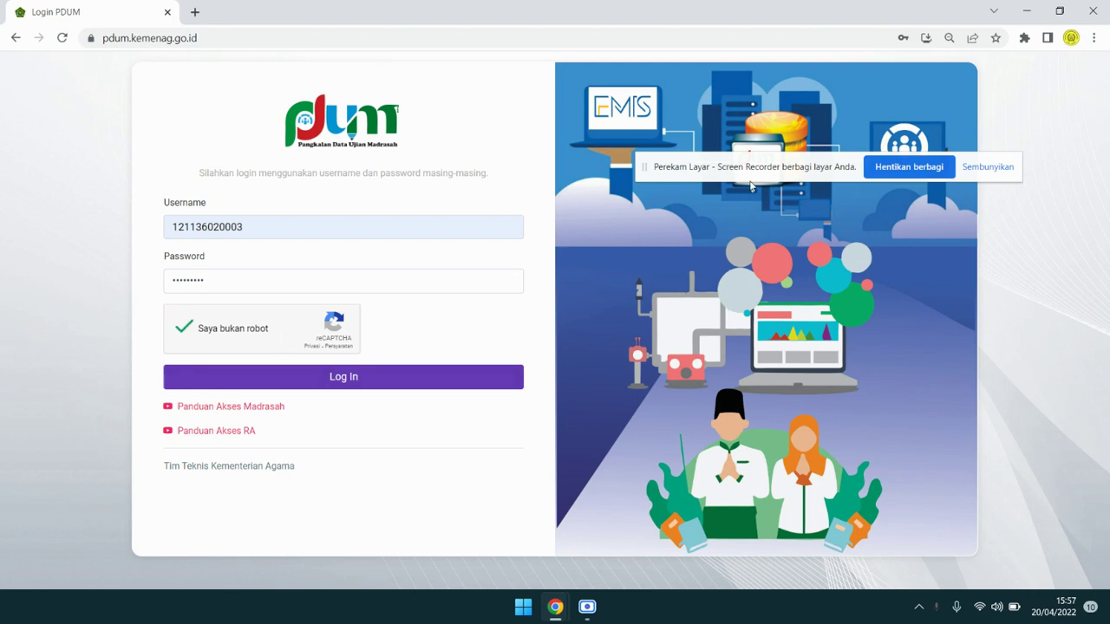
left_click_drag(754, 174, 637, 45)
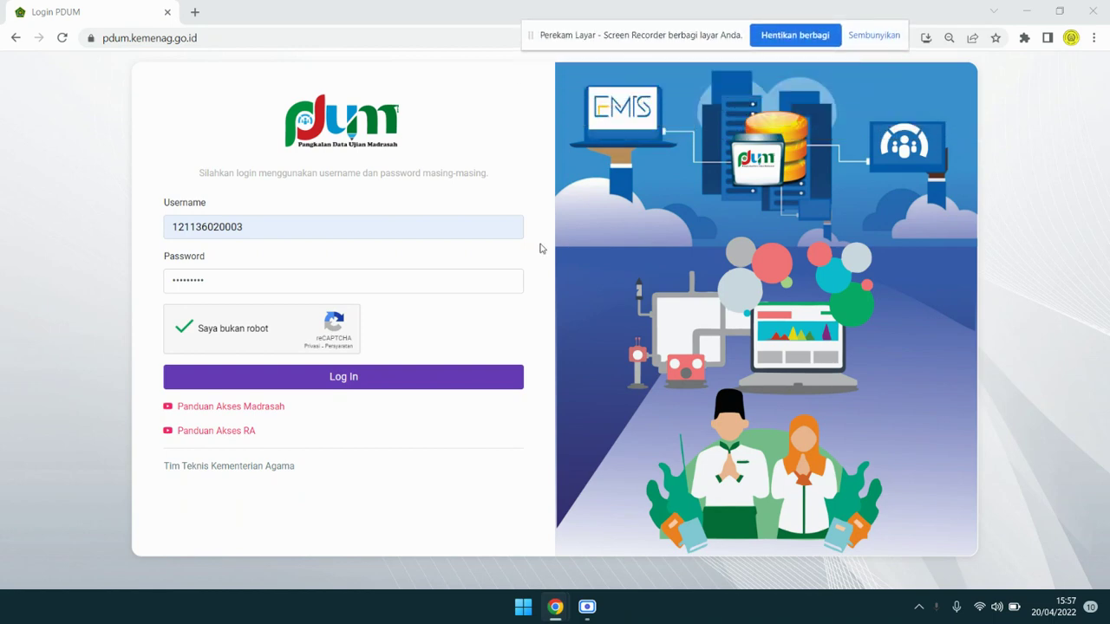
left_click(404, 387)
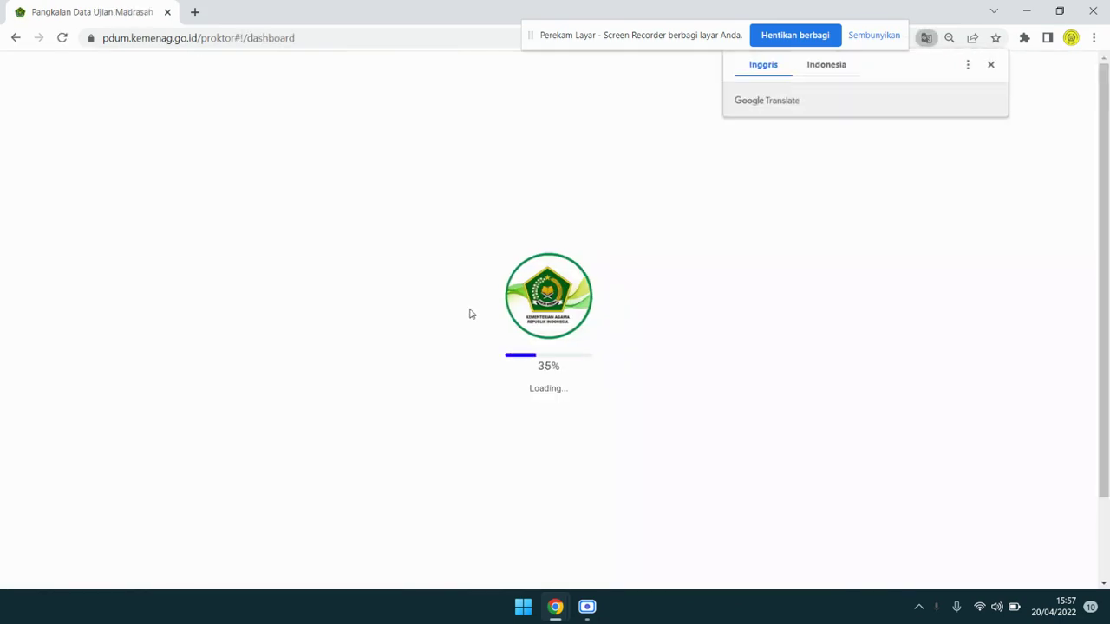
left_click(991, 64)
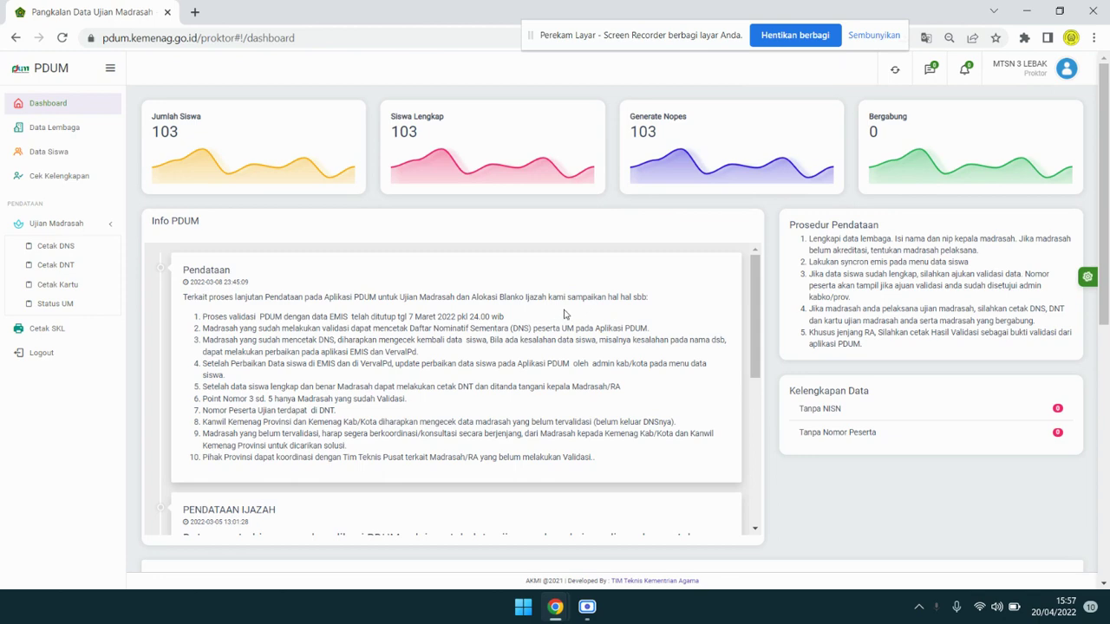
Open Data Siswa and set Show entries to All in the Biodata Peserta list.
left_click(61, 151)
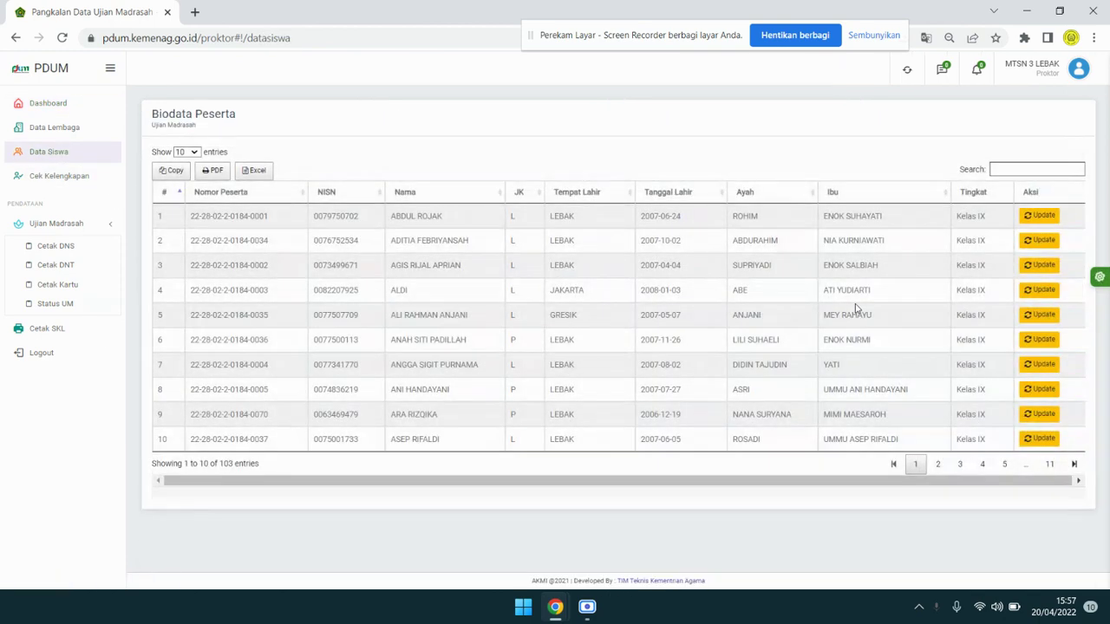
left_click(192, 154)
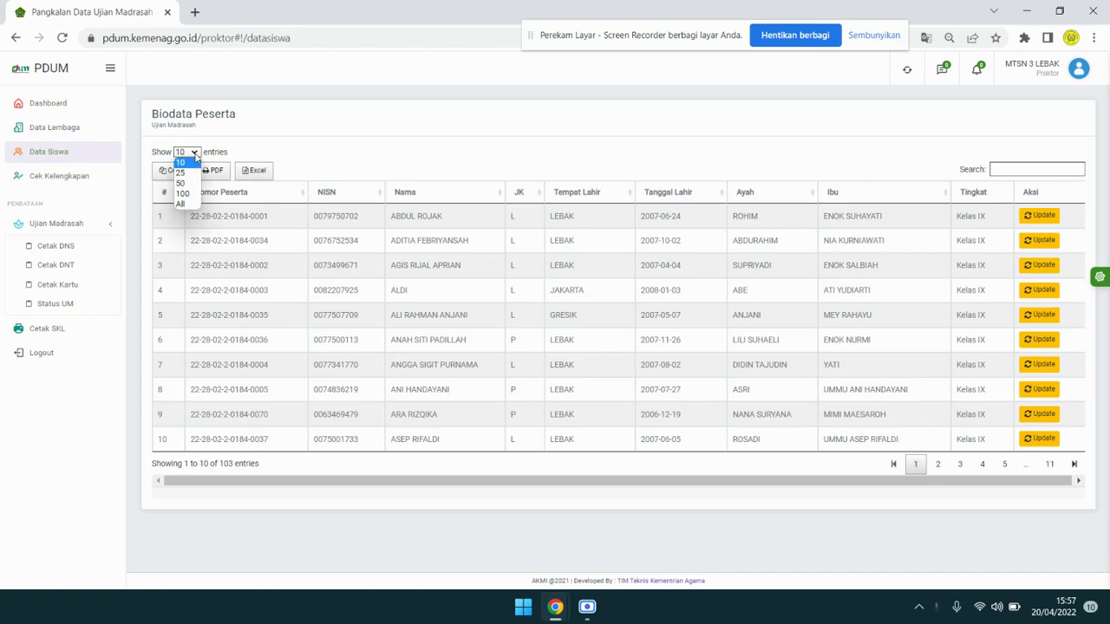
left_click(189, 206)
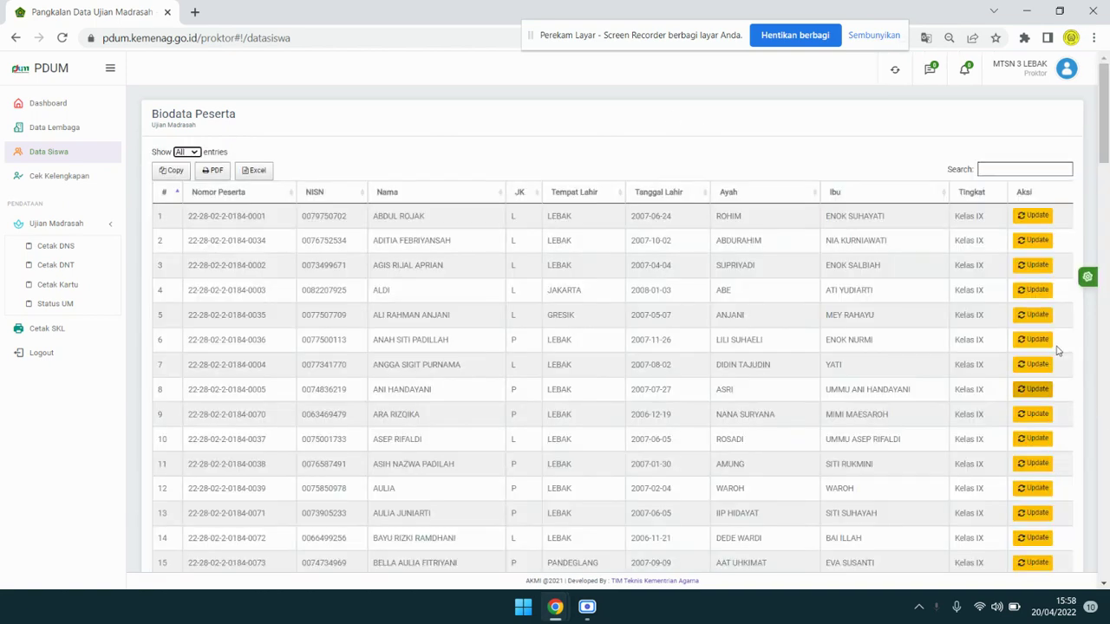
Highlight the first students' details and the second student's name to review the list.
left_click(1037, 217)
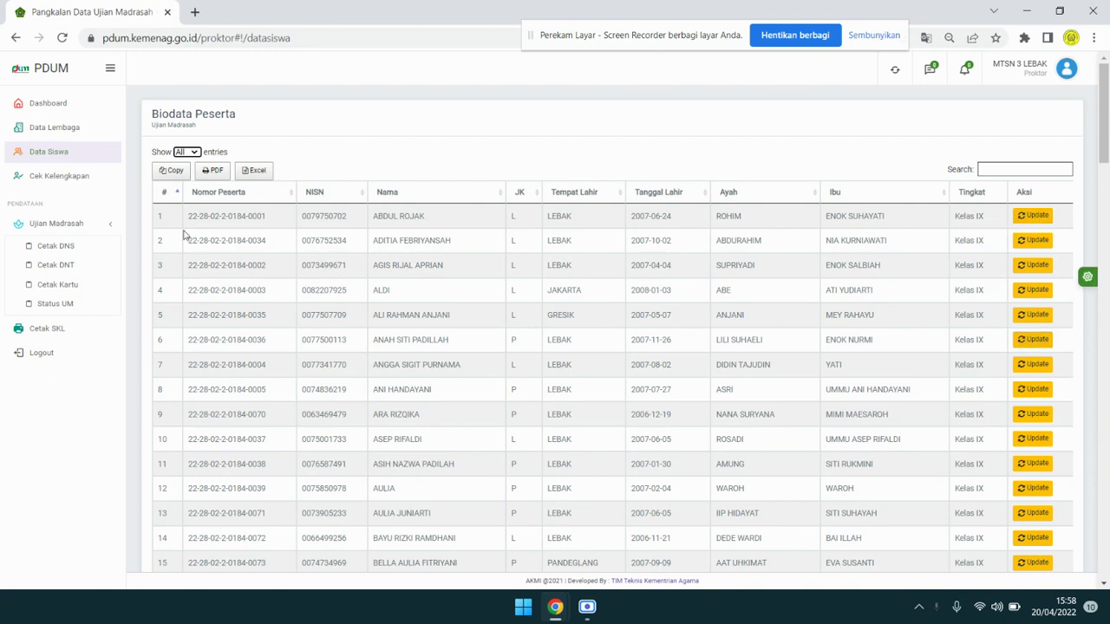
left_click_drag(188, 216, 949, 260)
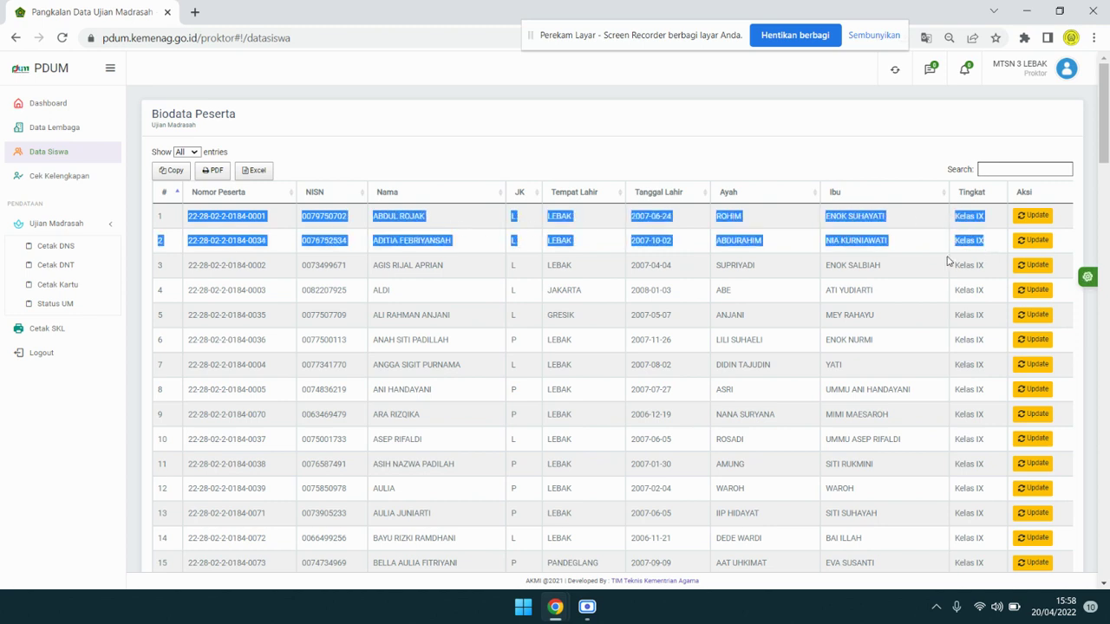
left_click(950, 260)
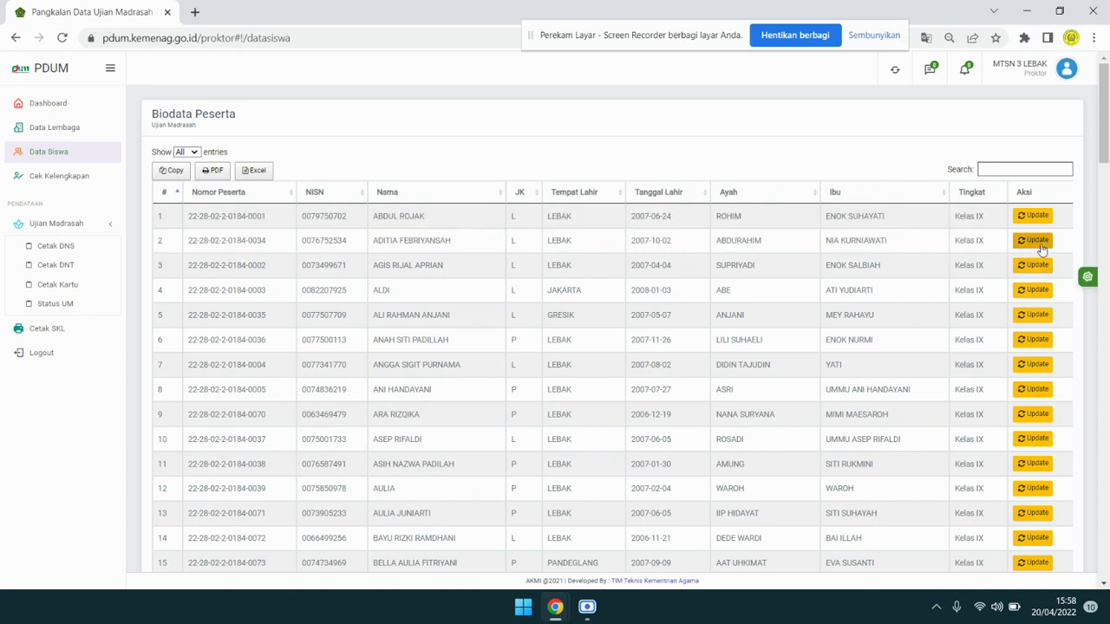
left_click(664, 50)
left_click_drag(663, 49, 637, 82)
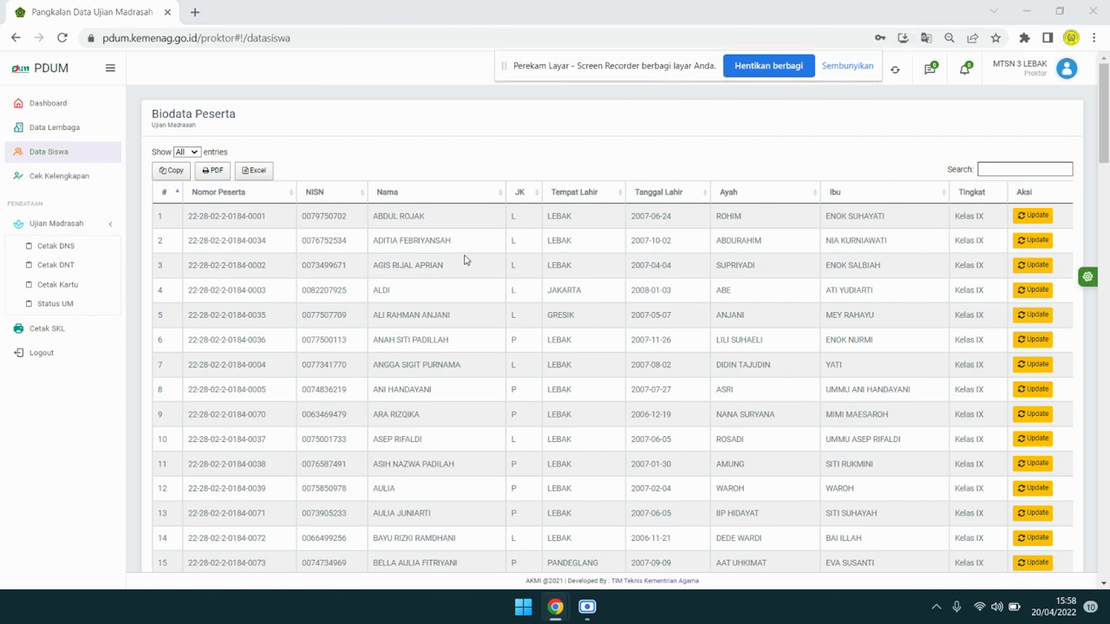
left_click_drag(428, 245, 458, 246)
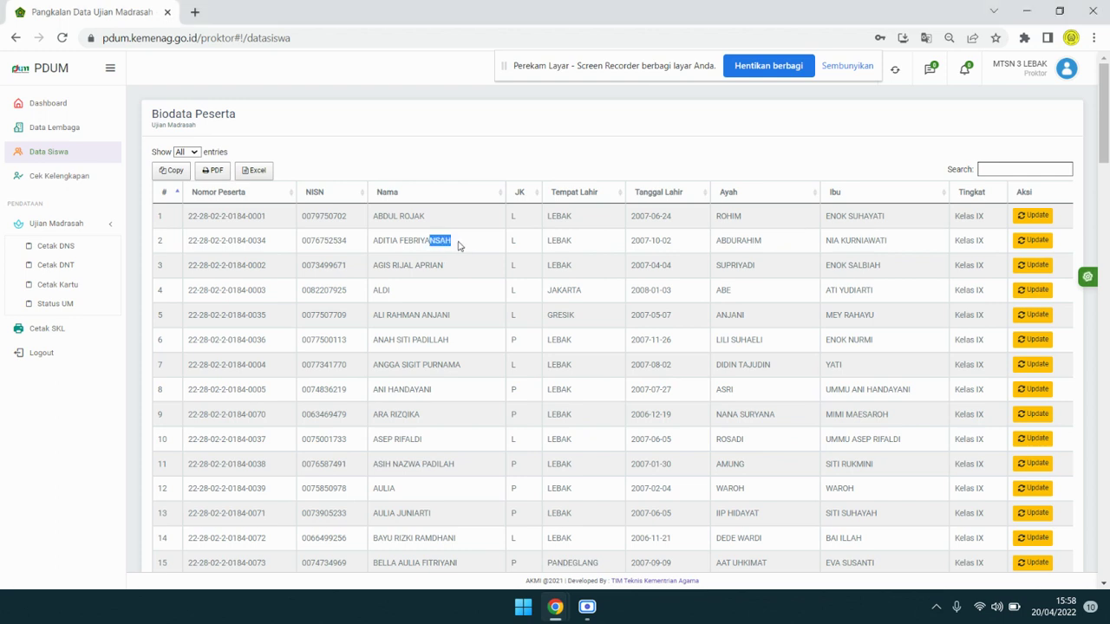
left_click(459, 247)
left_click_drag(642, 78, 650, 45)
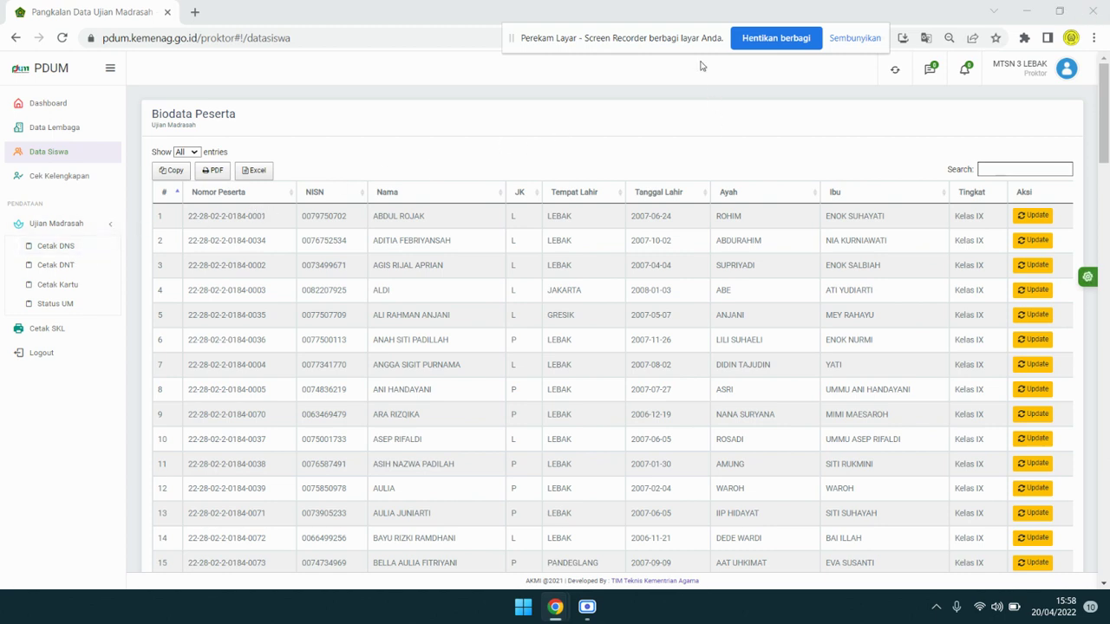
left_click_drag(698, 52, 681, 81)
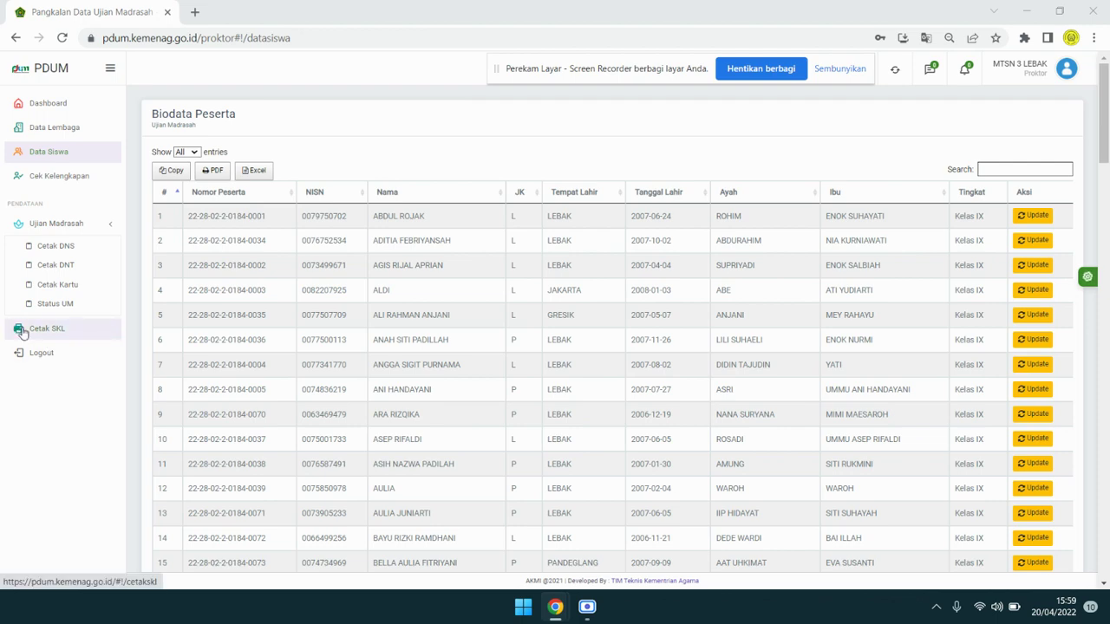
Open the Cetak SKL page and set Show entries to All.
left_click(21, 330)
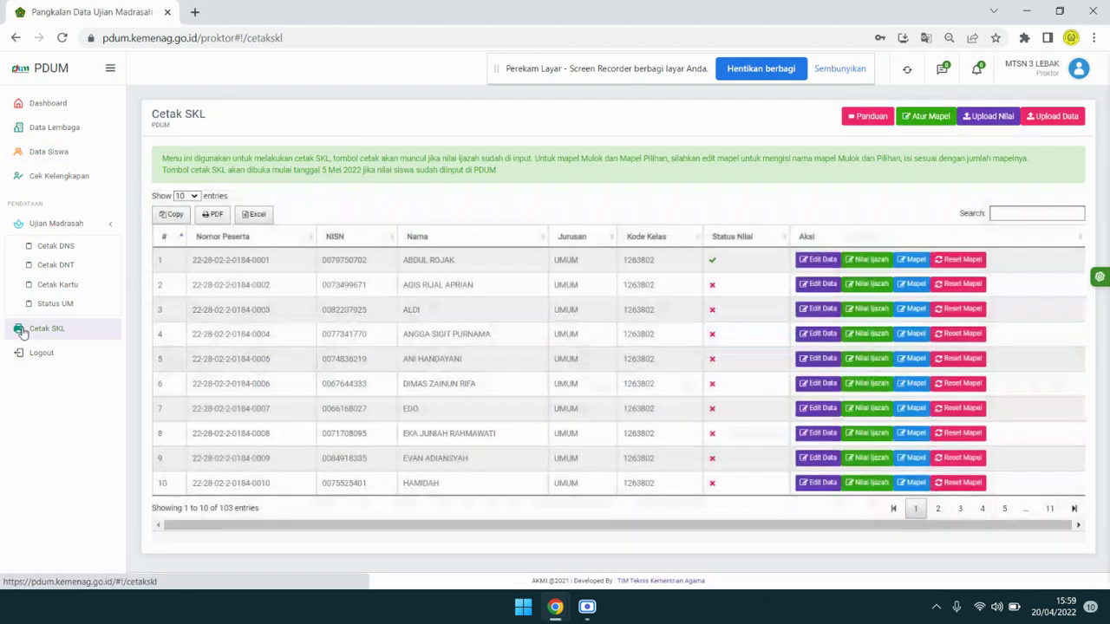
left_click(186, 196)
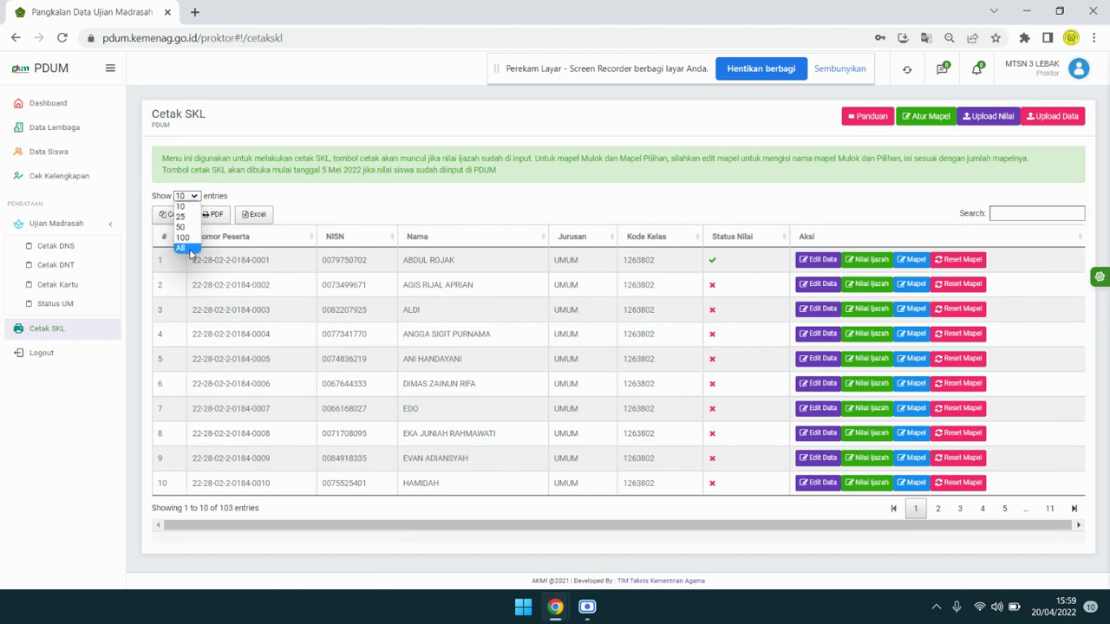
left_click(184, 249)
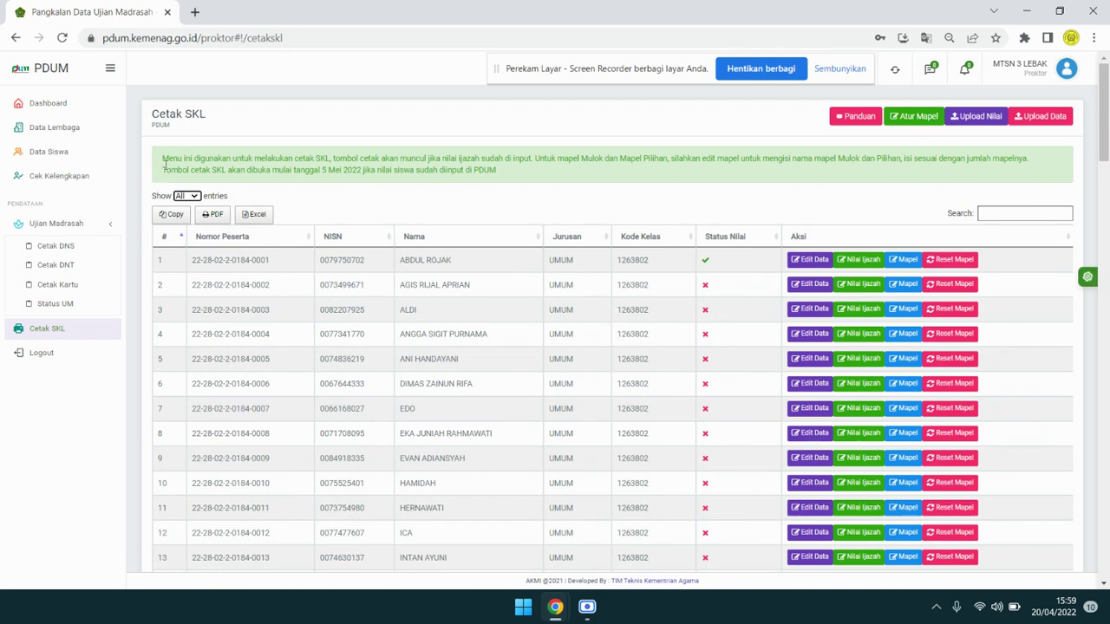
Point out the notice that printing opens 5 May 2022, then edit row 2's data.
left_click_drag(161, 164, 539, 181)
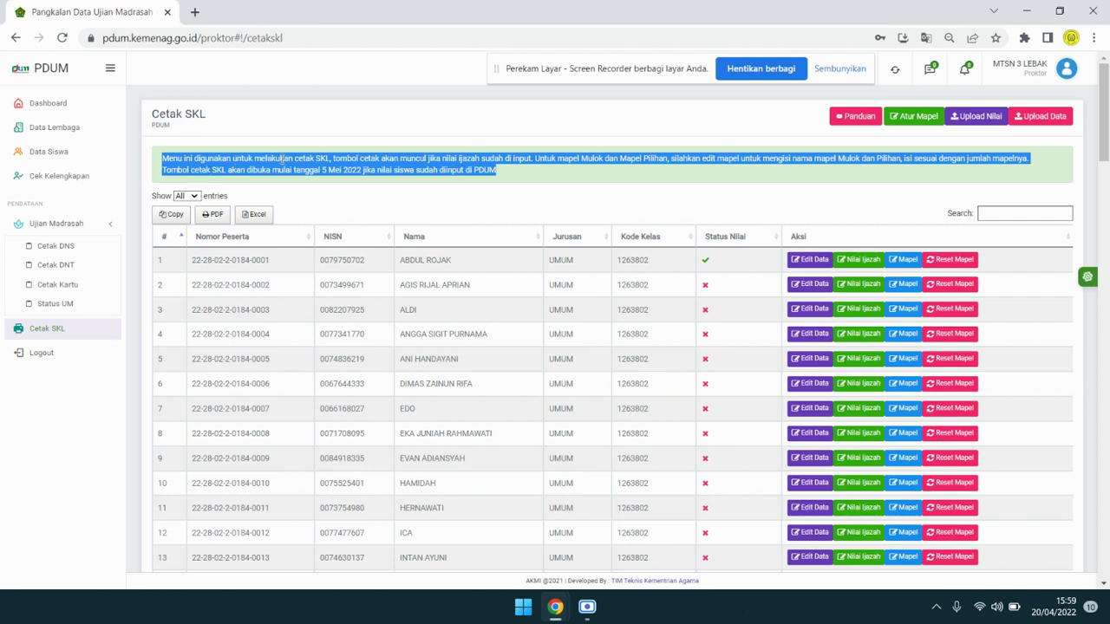
left_click(329, 164)
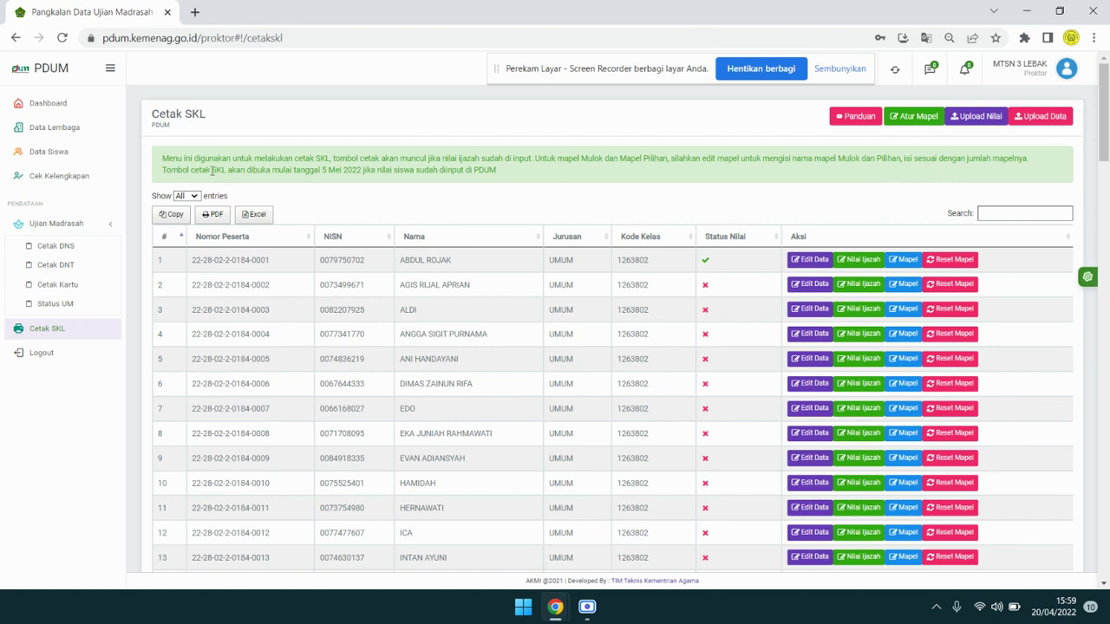
left_click_drag(170, 172, 503, 179)
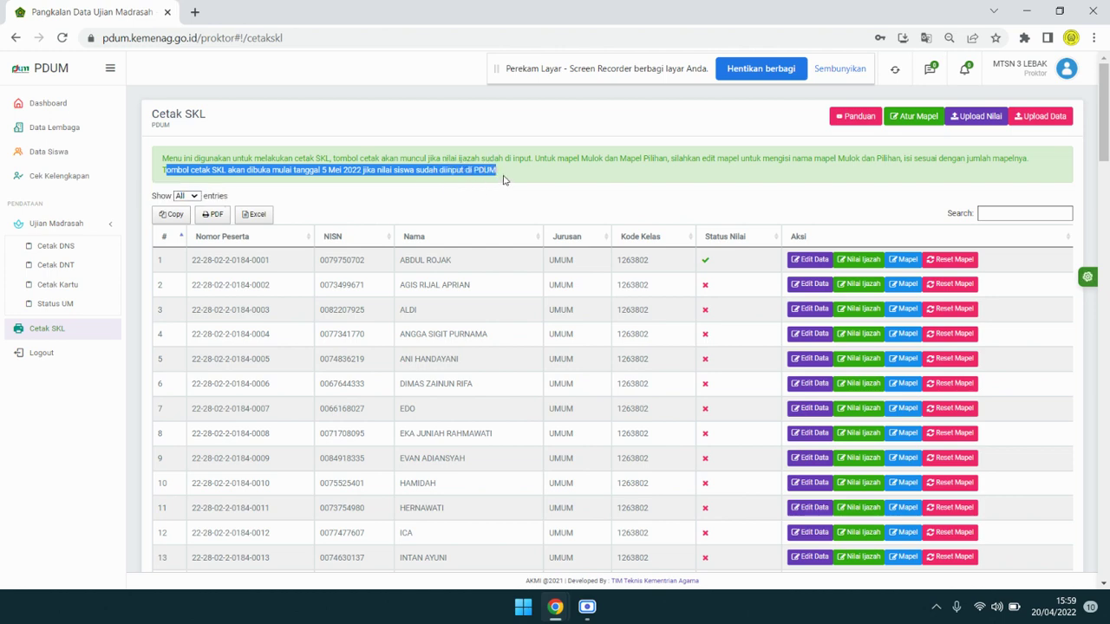
left_click(504, 179)
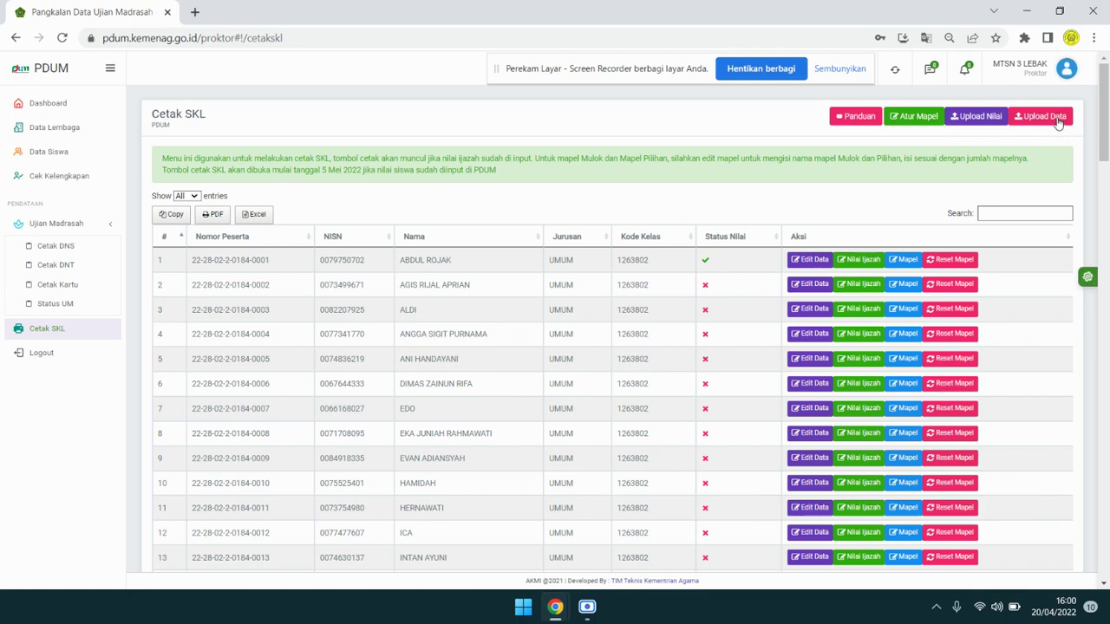
left_click(812, 287)
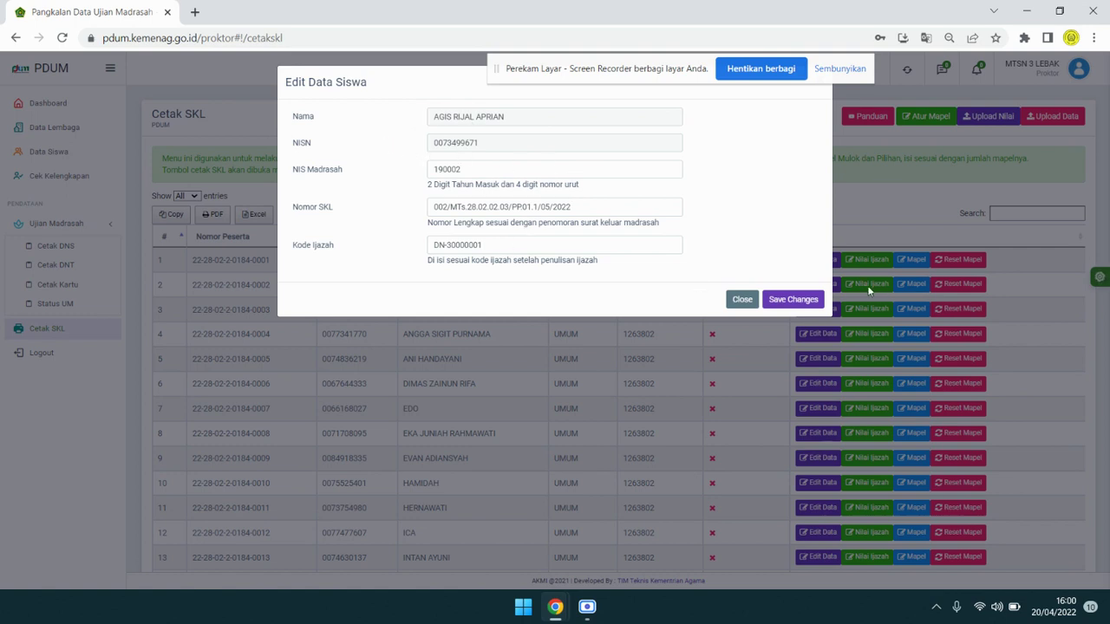
Close row 2's form, open the fifth student's Edit Data Siswa form and focus NIS Madrasah.
left_click(748, 302)
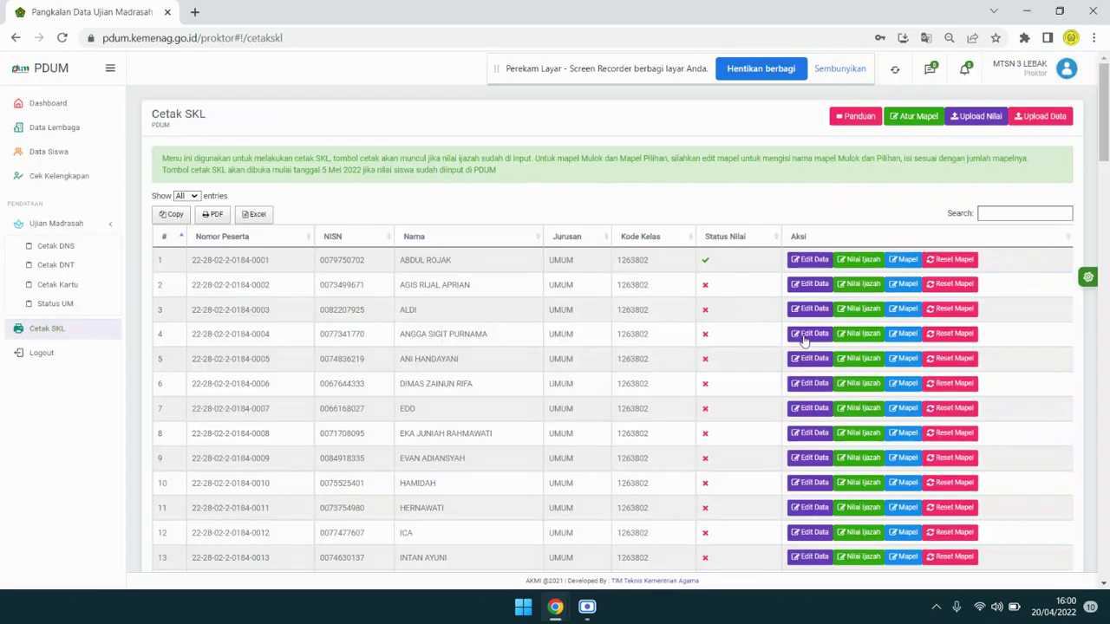
left_click(807, 383)
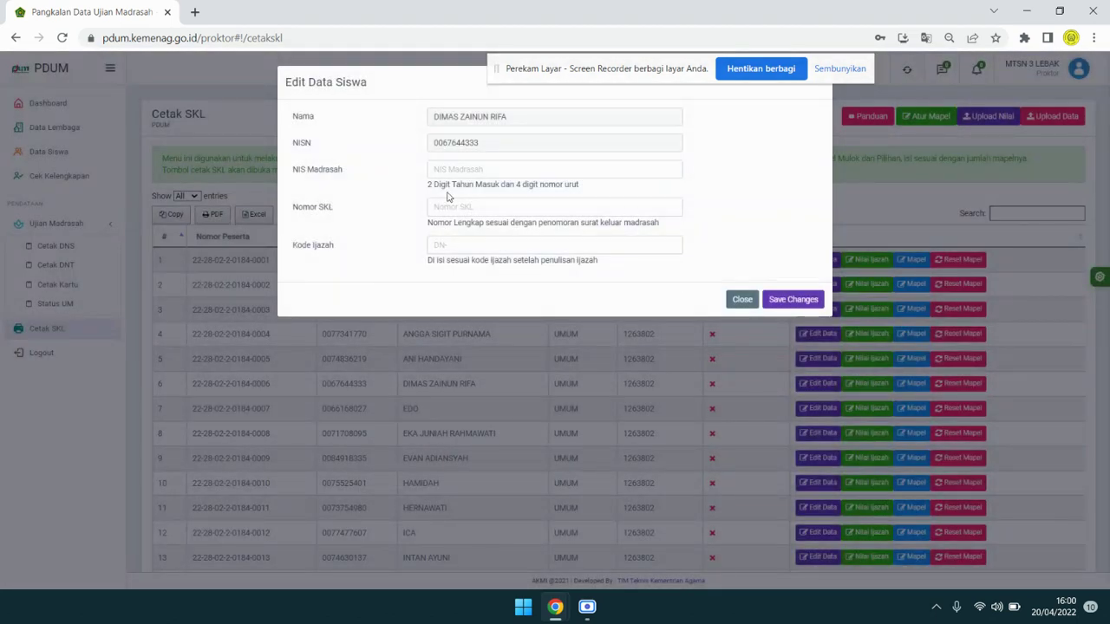
left_click(754, 303)
left_click(820, 358)
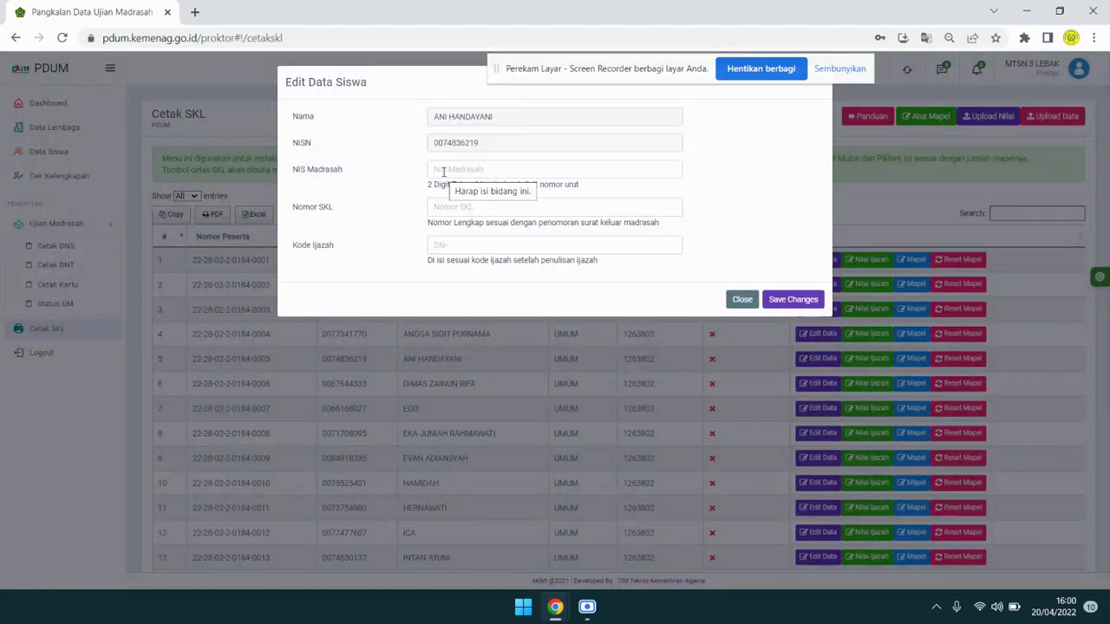
left_click(443, 171)
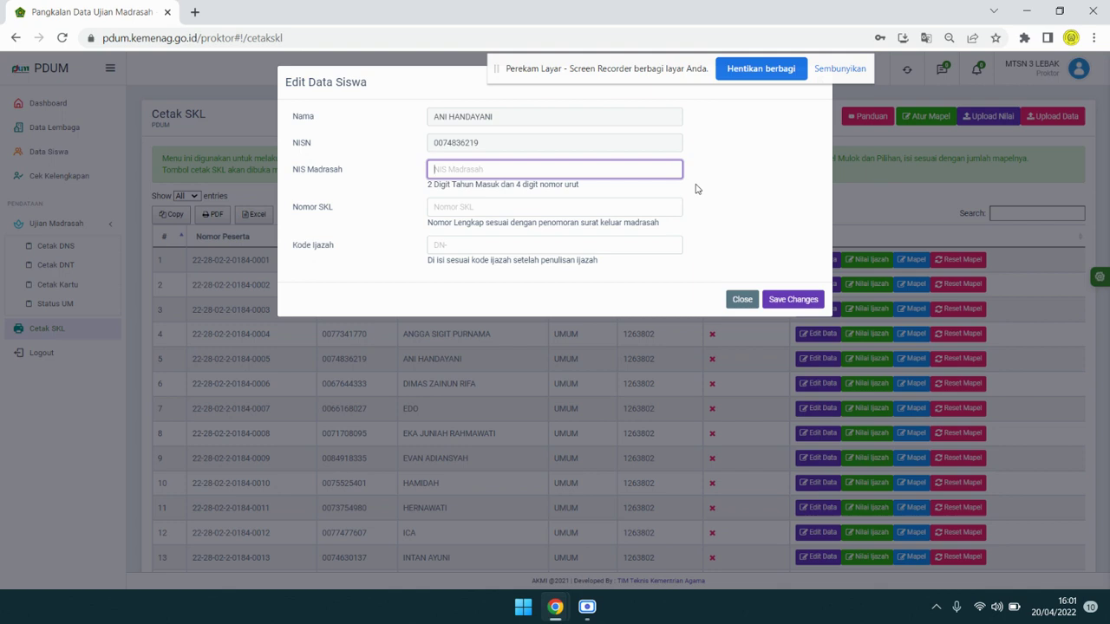
Enter NIS Madrasah 190005 and Nomor SKL 005/MTs.28.02.02.03/PP00.5/05/2022.
type("190005")
left_click(646, 214)
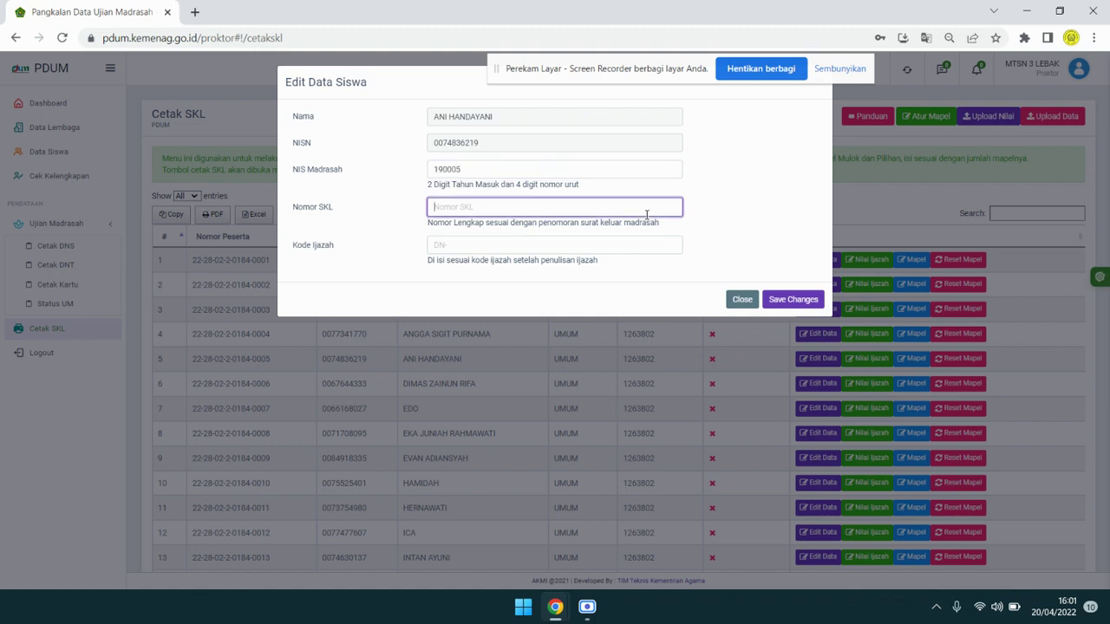
type("005/MTs.28.02.02.03/PP00.5/")
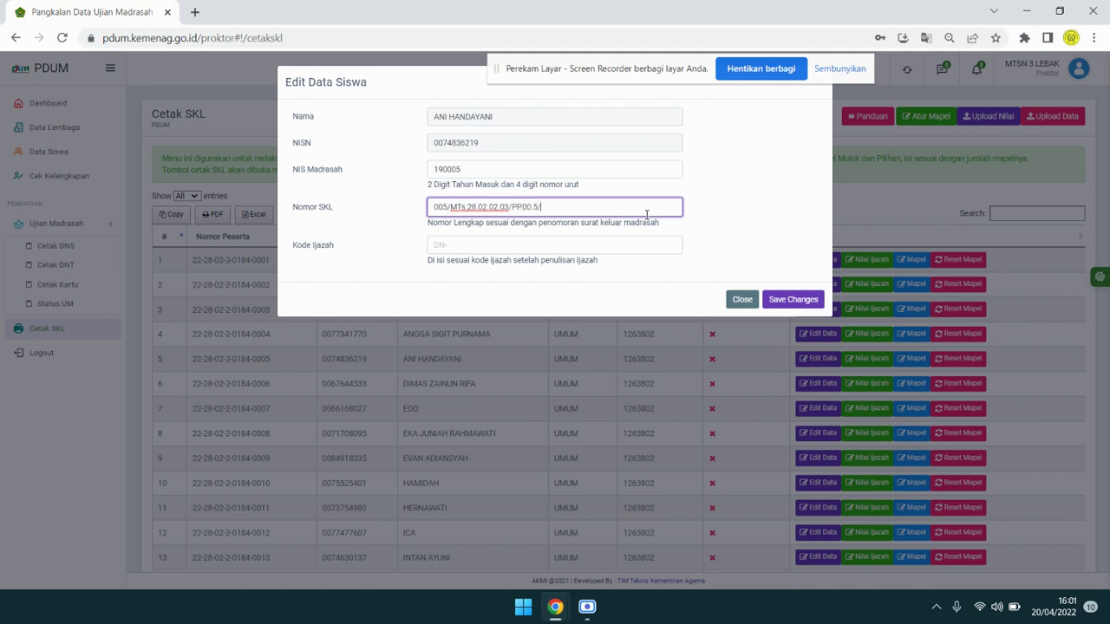
key("BackSpace")
key("BackSpace")
key("BackSpace")
key("BackSpace")
key("BackSpace")
type(".00.5/05/2022")
Enter the diploma code DN-3000005 in the Kode Ijazah field.
left_click(476, 246)
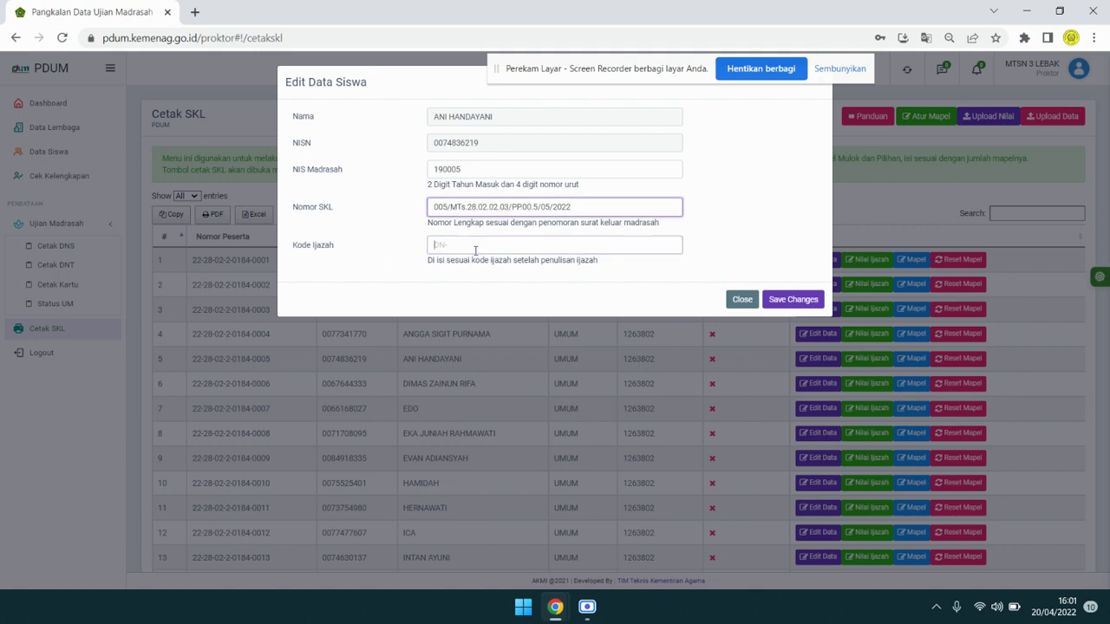
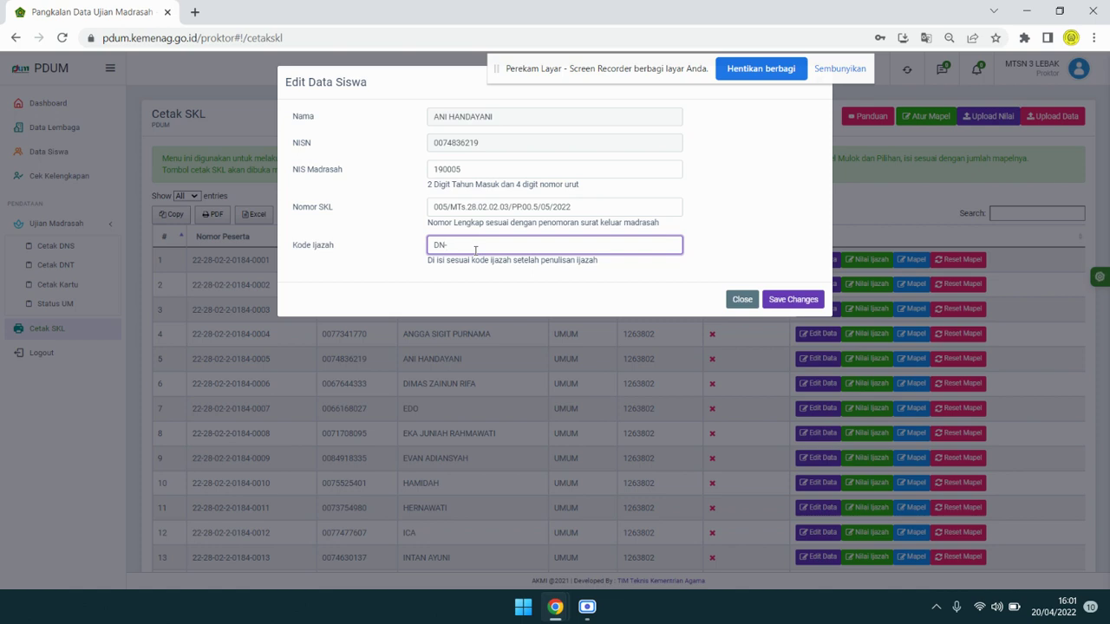
left_click(436, 116)
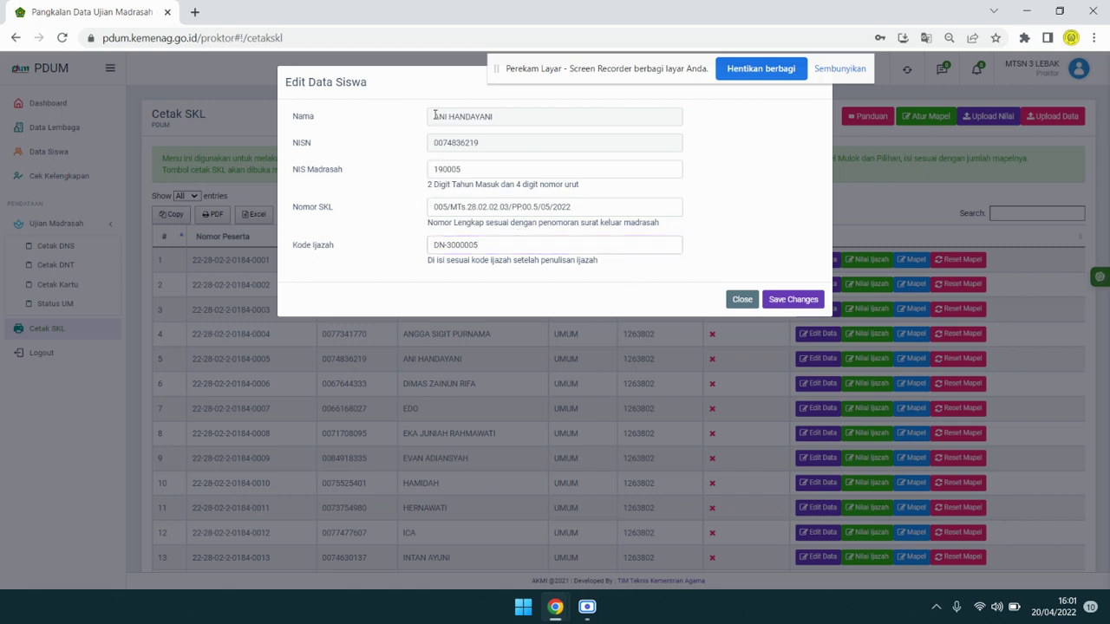
left_click_drag(436, 115, 506, 118)
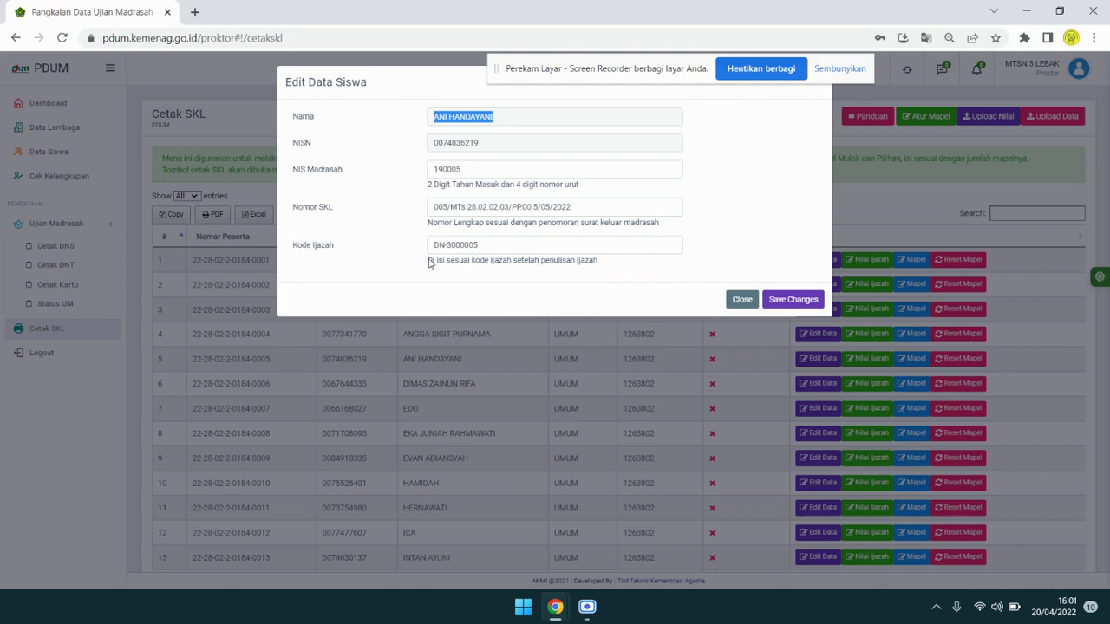
left_click(434, 248)
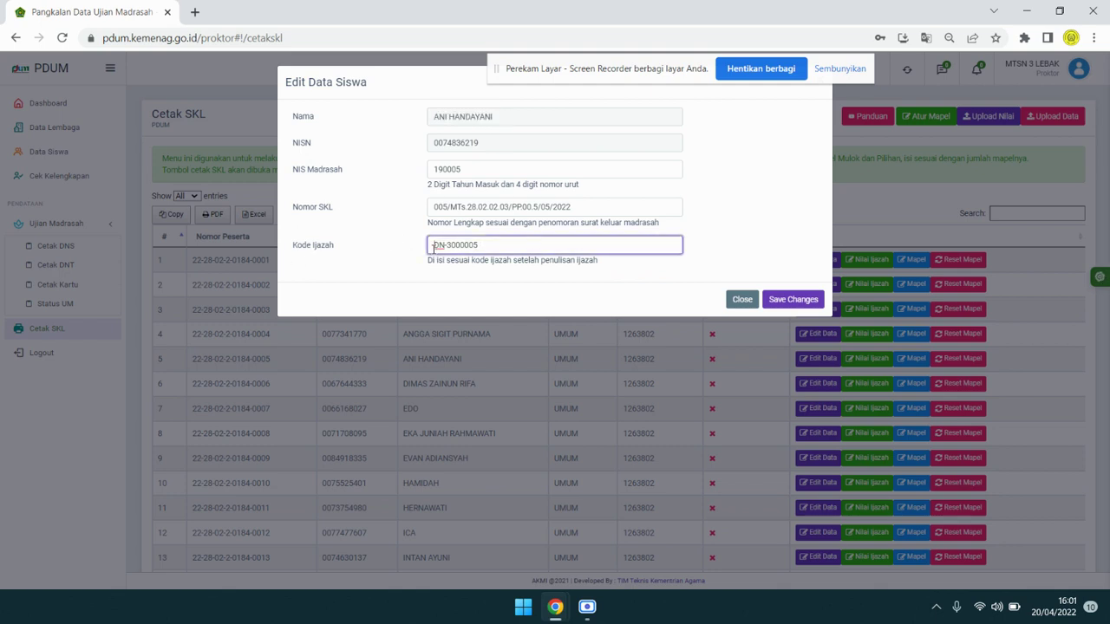
left_click_drag(437, 248, 496, 249)
left_click(462, 247)
left_click(483, 250)
left_click_drag(565, 79, 590, 48)
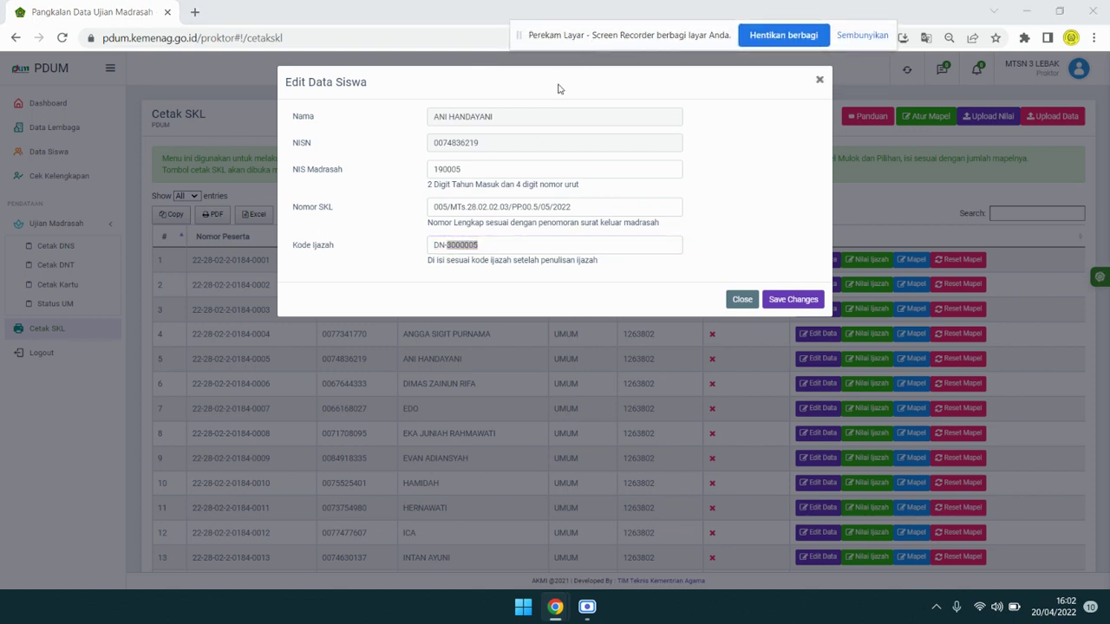
left_click(476, 243)
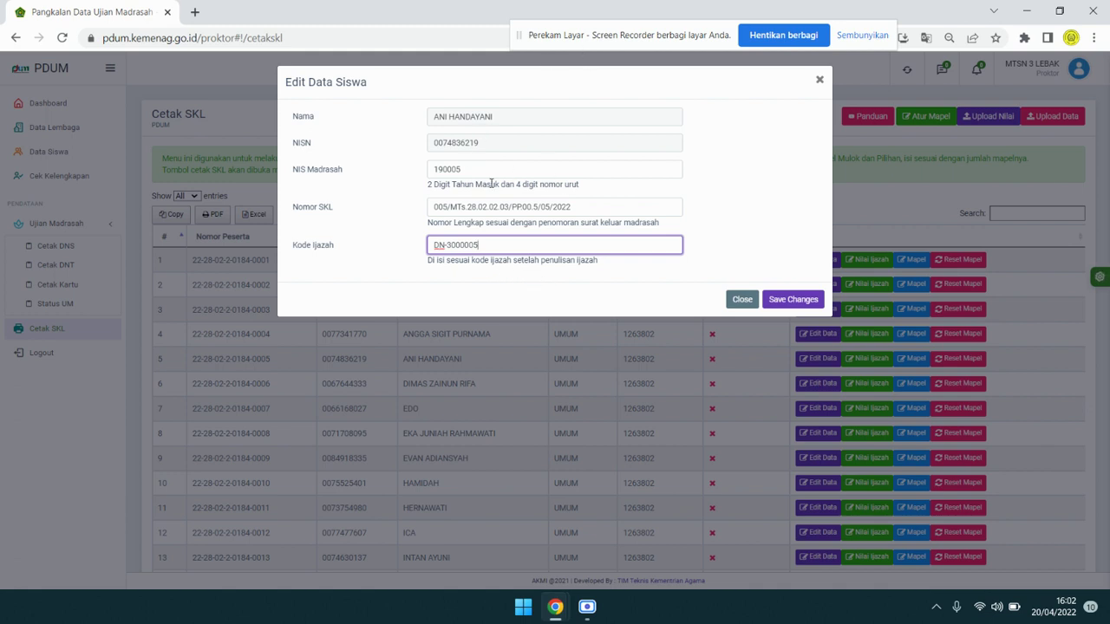
Save the fifth student's details and scroll down the Cetak SKL list.
left_click(783, 300)
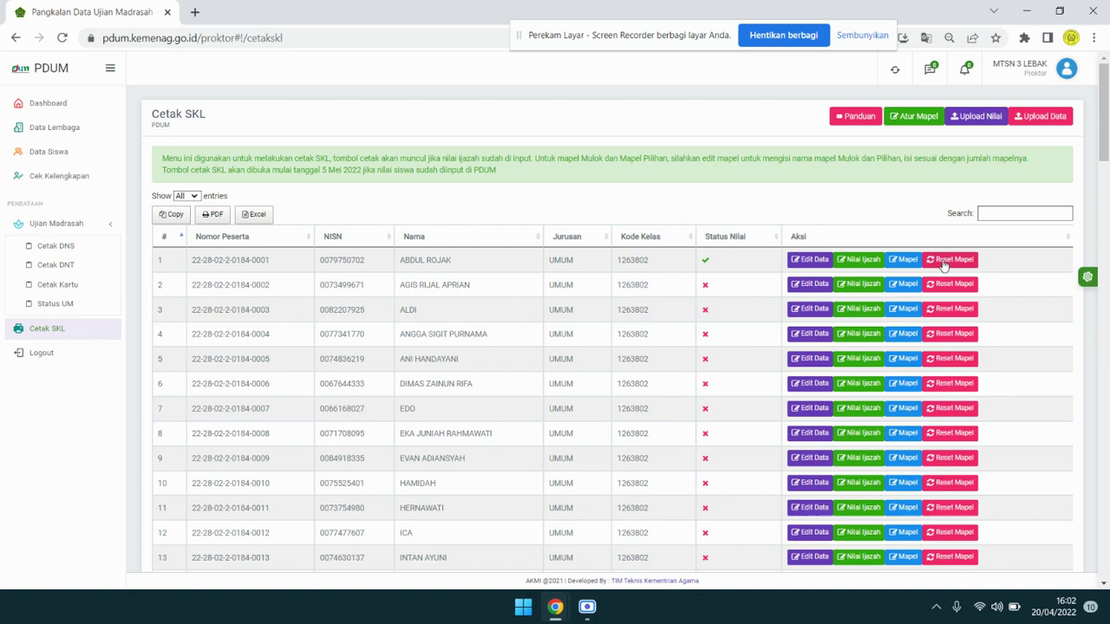
scroll(959, 275, "down", 3)
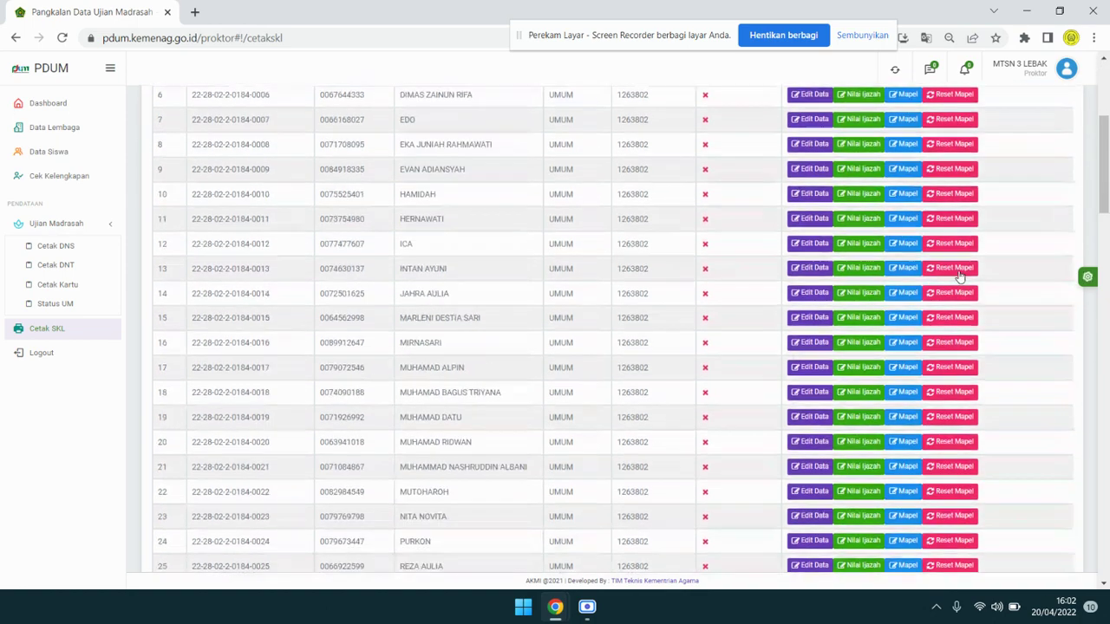
scroll(960, 276, "down", 5)
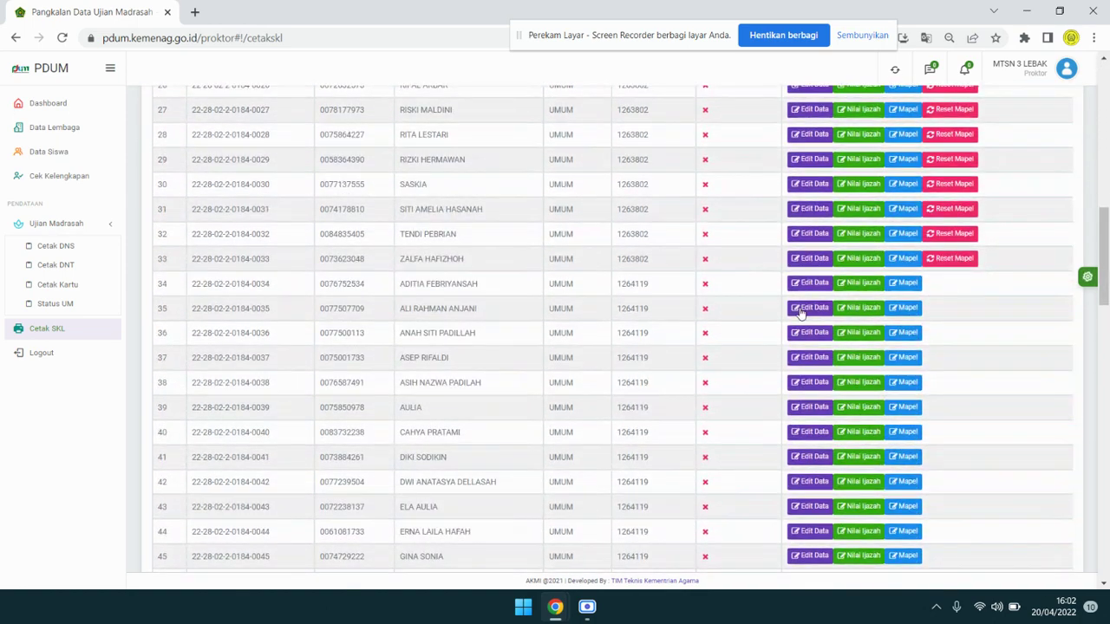
Open row 34's Mapel and set 'Set mapel ke' to 'Siswa di kelas yang sama'.
left_click(905, 284)
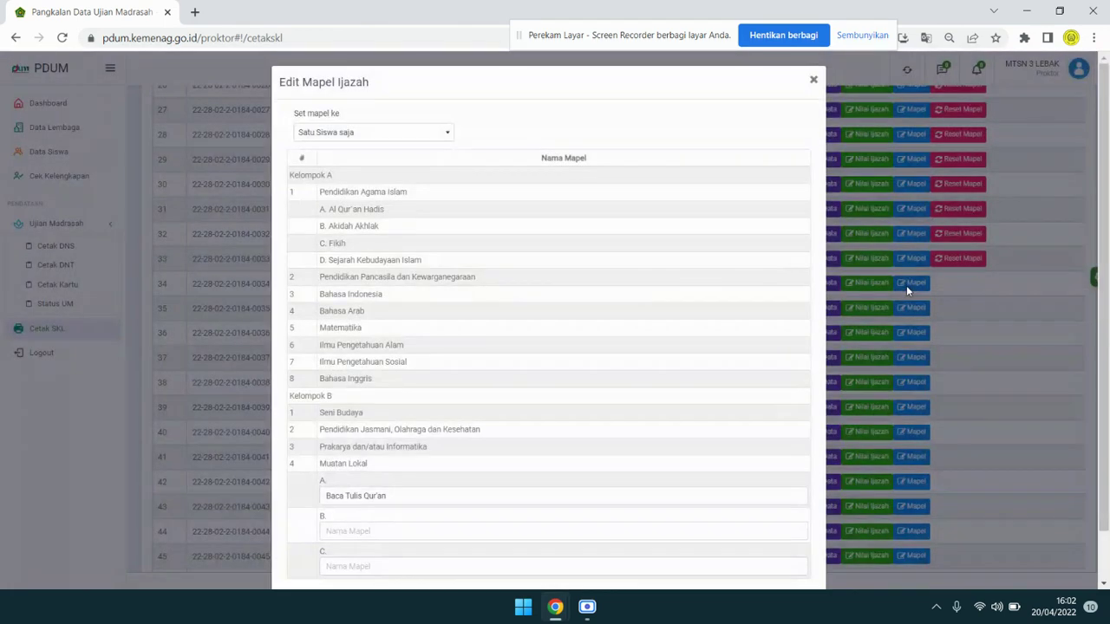
left_click(416, 143)
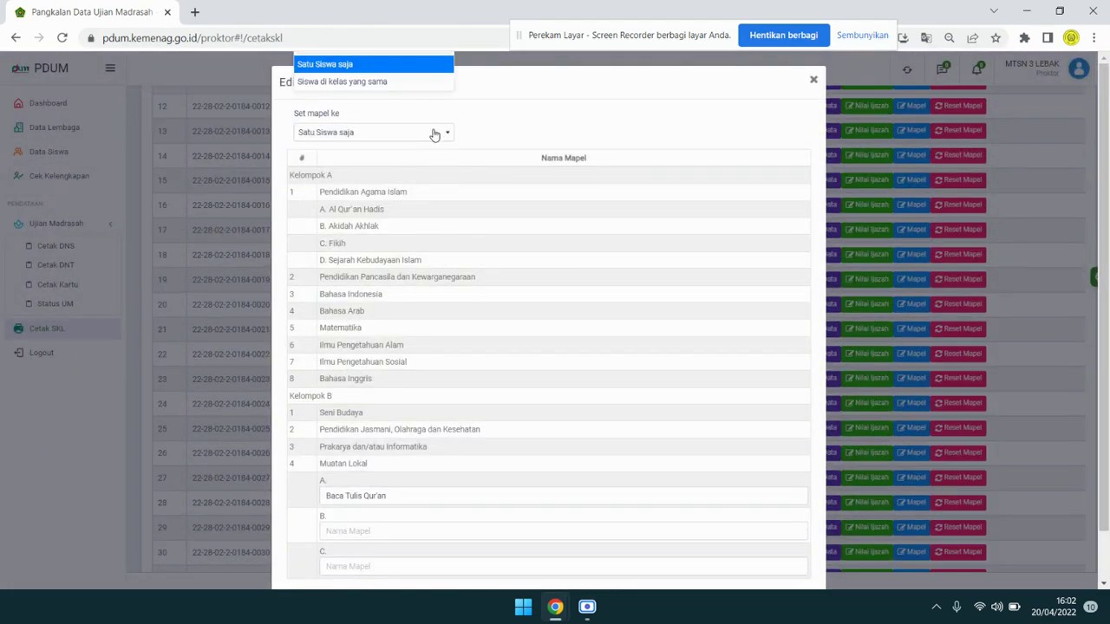
left_click(433, 136)
left_click(433, 140)
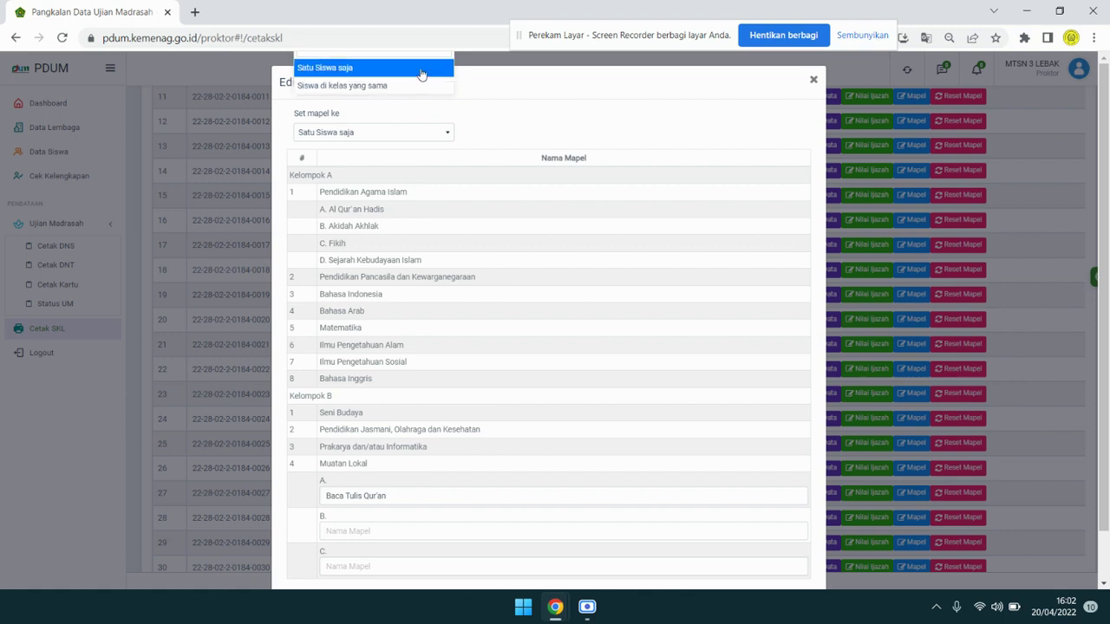
left_click(422, 71)
left_click(438, 134)
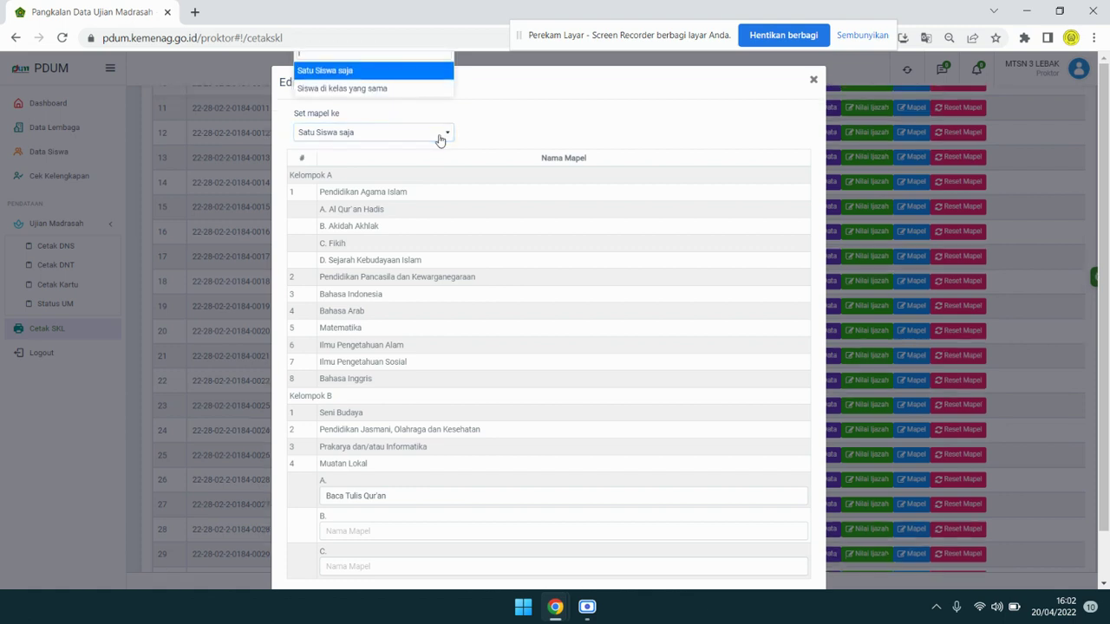
left_click(428, 89)
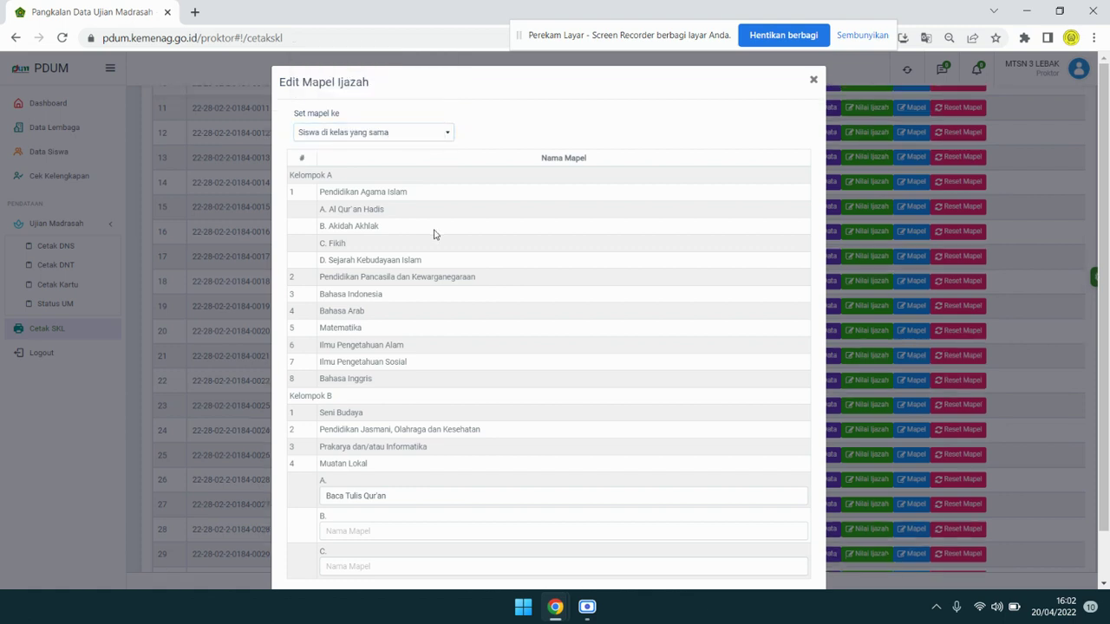
Keep Baca Tulis Qur'an as local content and save the subjects for the class.
scroll(434, 236, "down", 1)
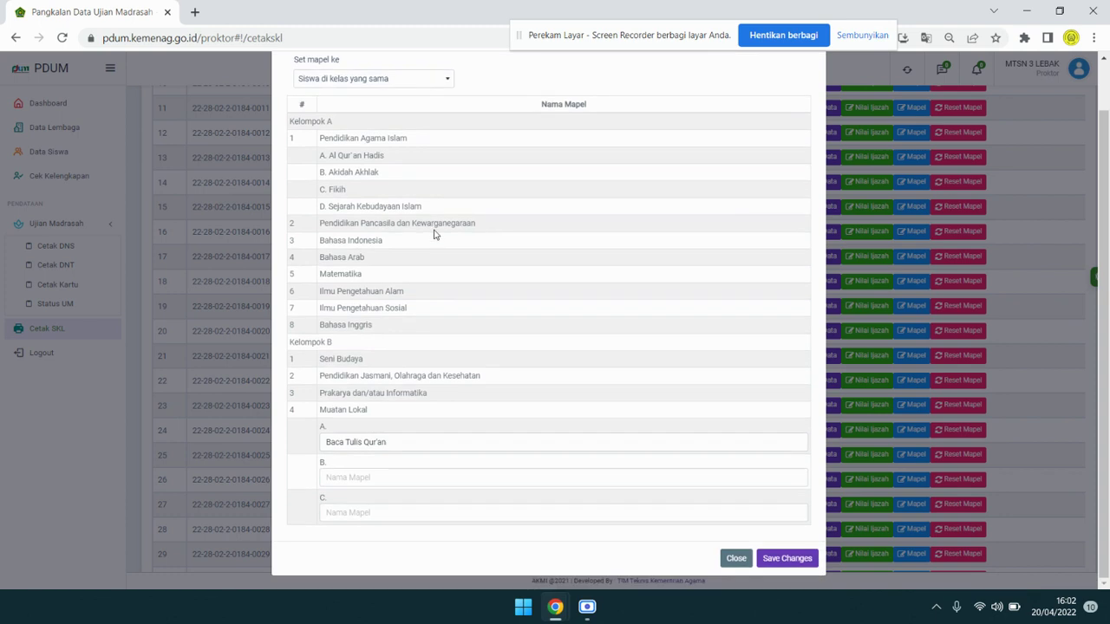
left_click(385, 443)
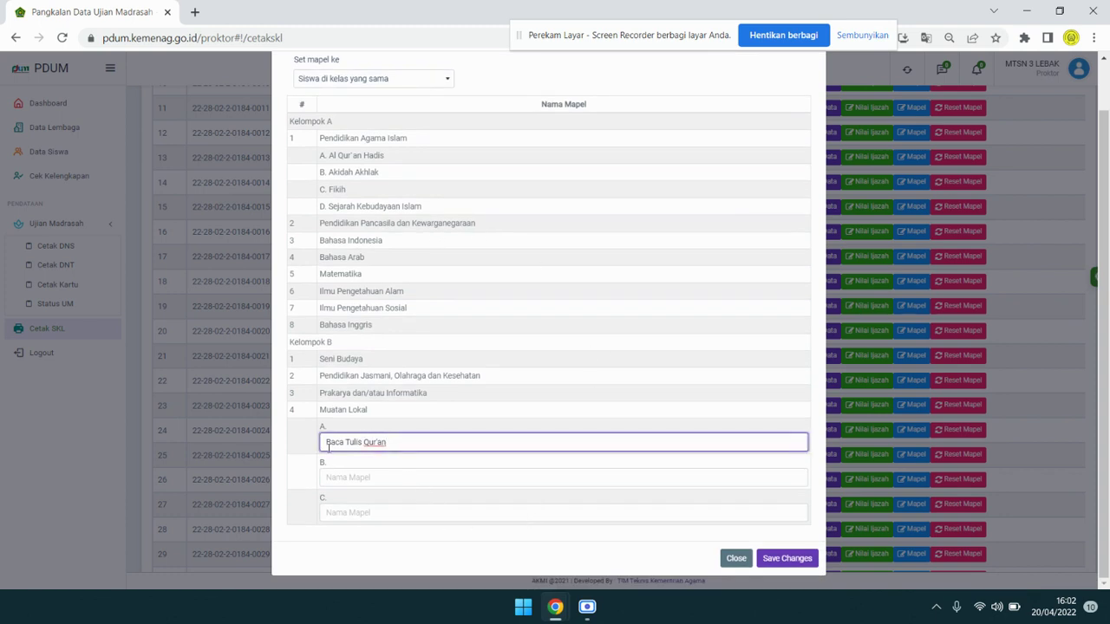
left_click(392, 397)
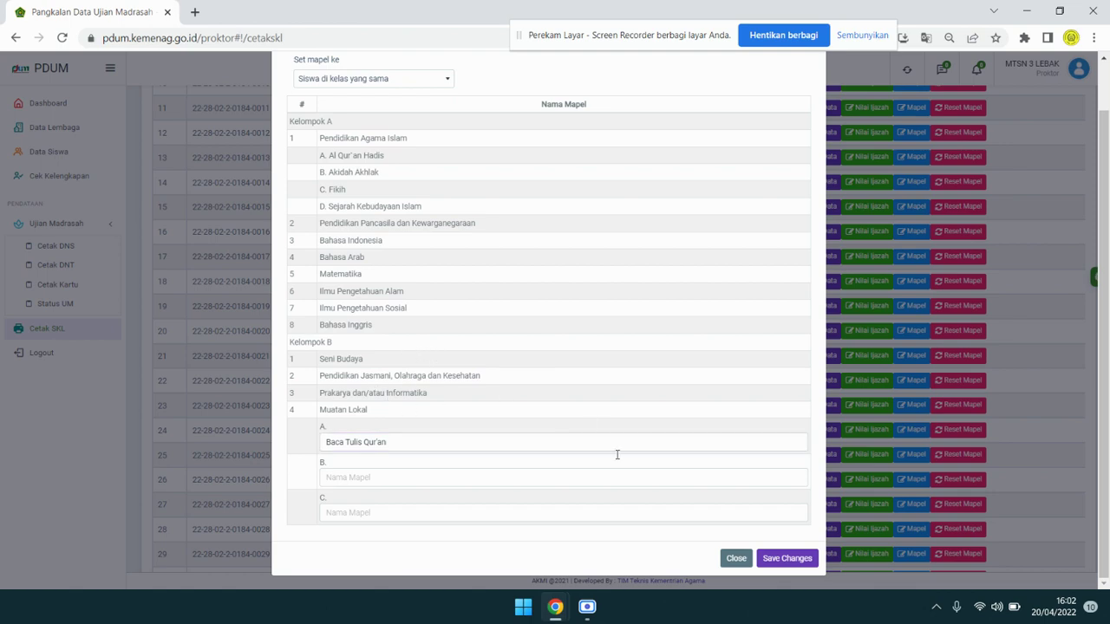
left_click(789, 560)
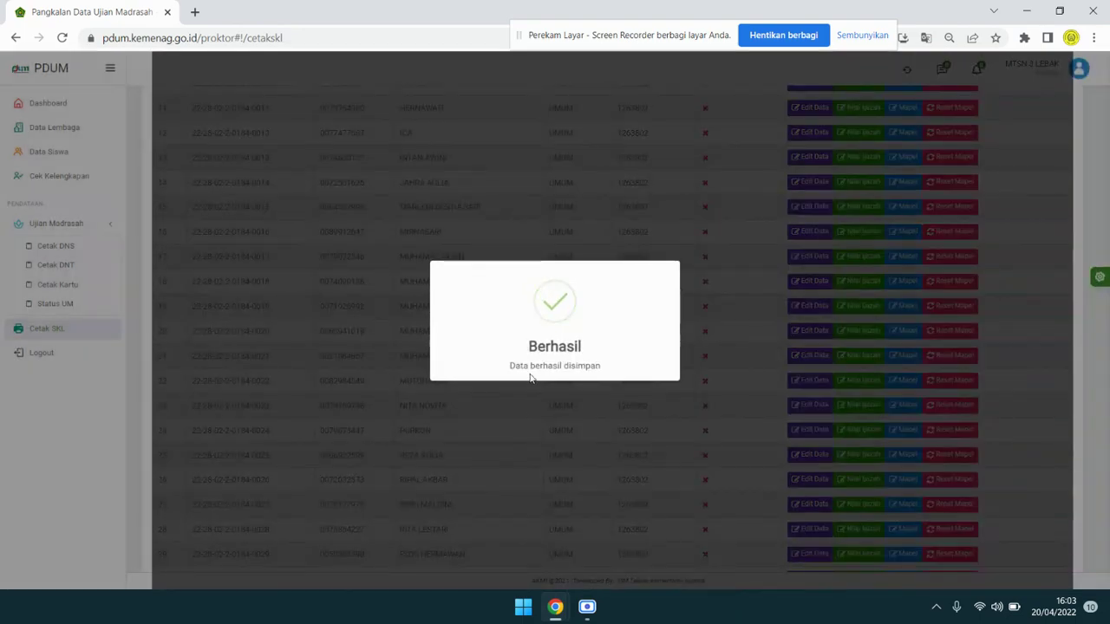
Open row 1's Nilai Ijazah, showing Al Qur'an Hadis at 80 and other subjects at 70.
scroll(889, 347, "down", 20)
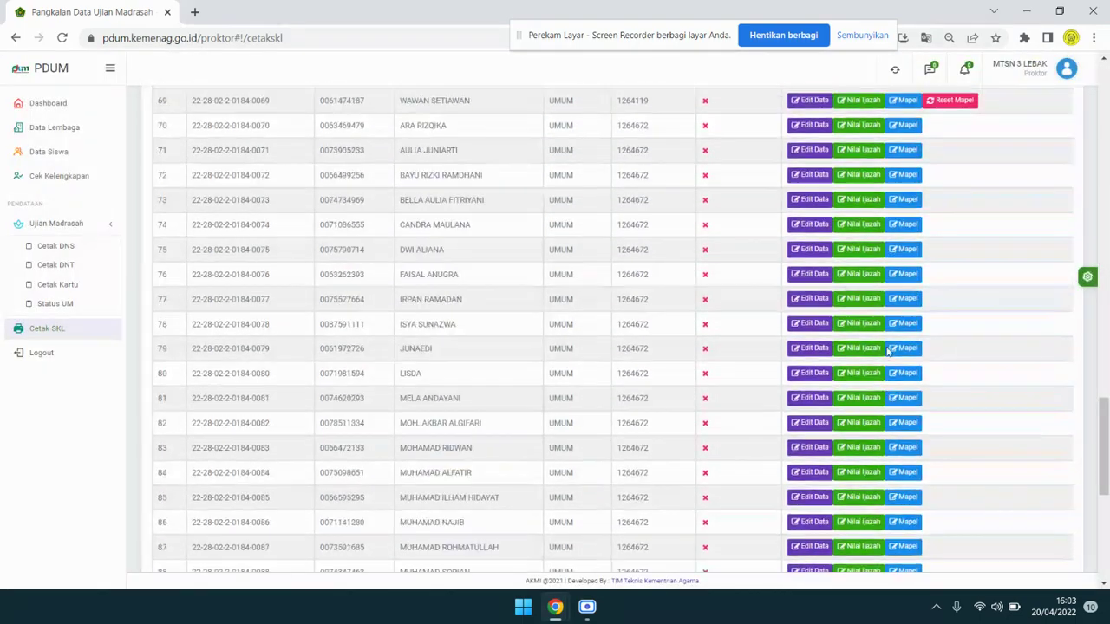
scroll(889, 351, "up", 9)
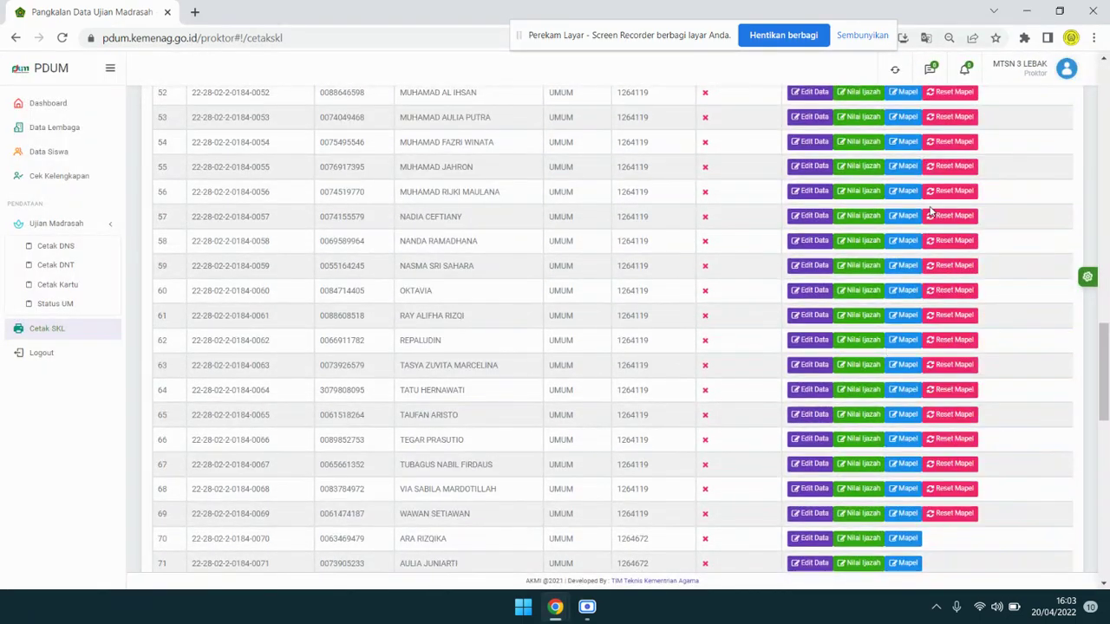
scroll(928, 215, "up", 17)
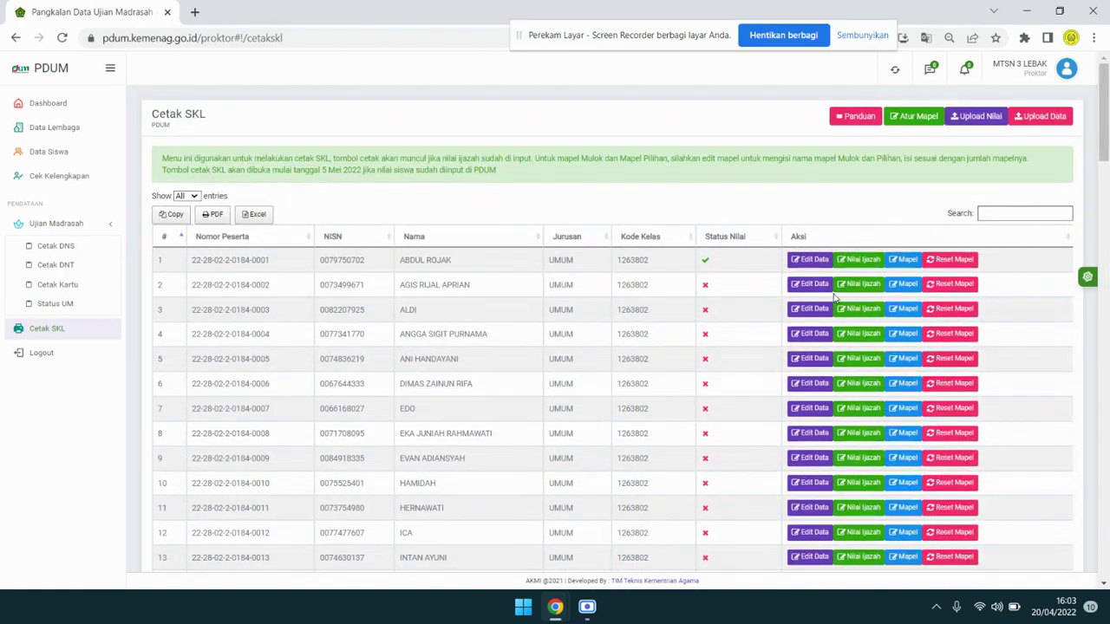
scroll(849, 285, "down", 13)
scroll(848, 285, "up", 13)
left_click(870, 261)
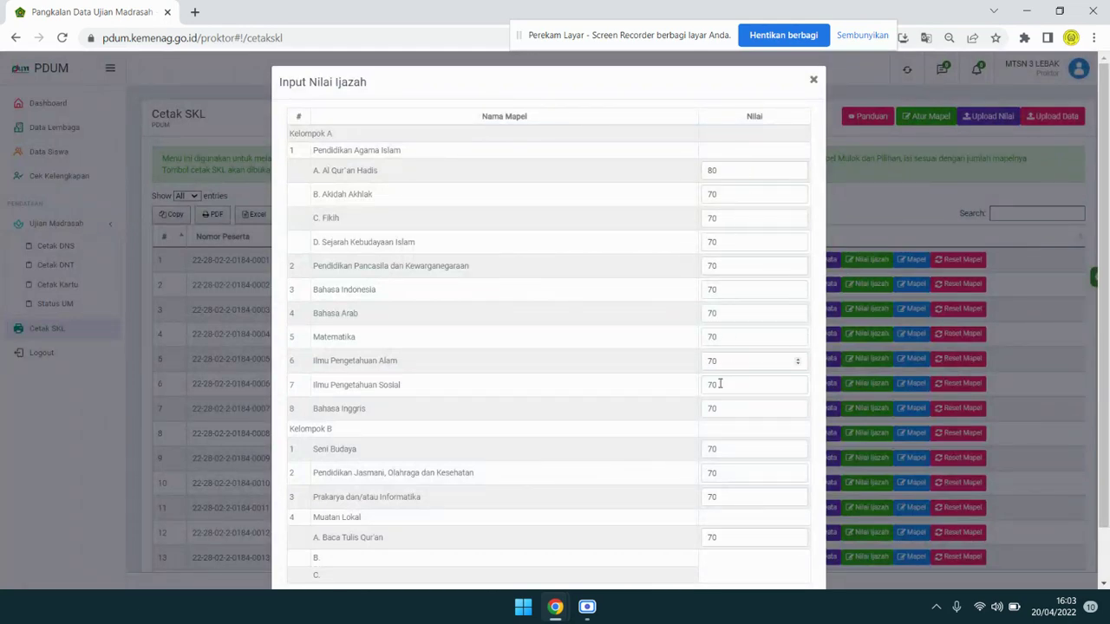
scroll(781, 347, "down", 1)
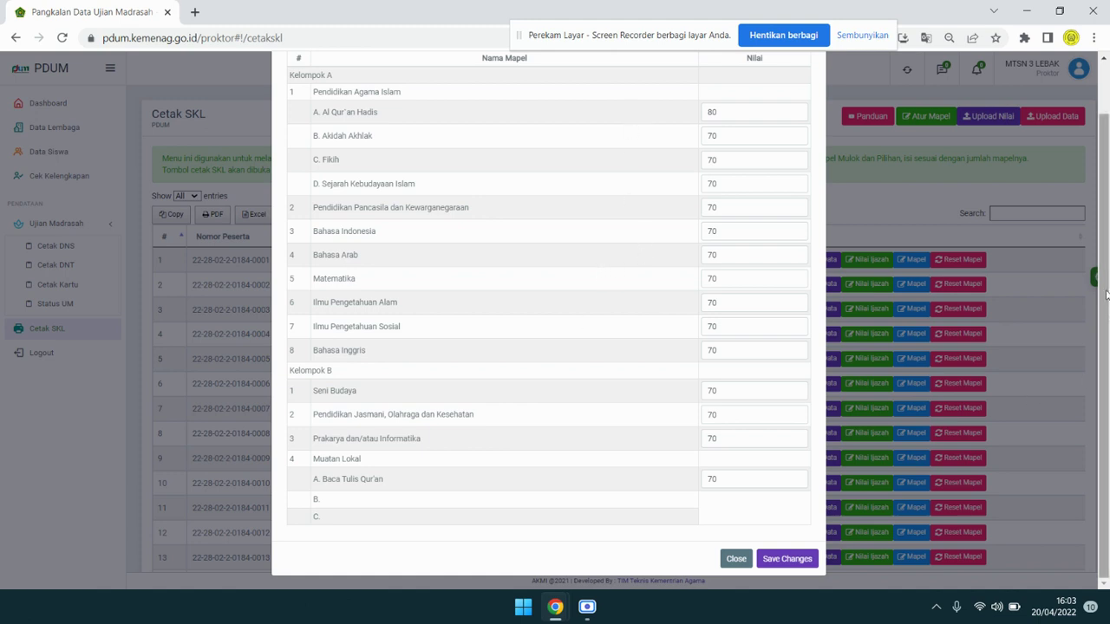
left_click_drag(1108, 293, 1108, 251)
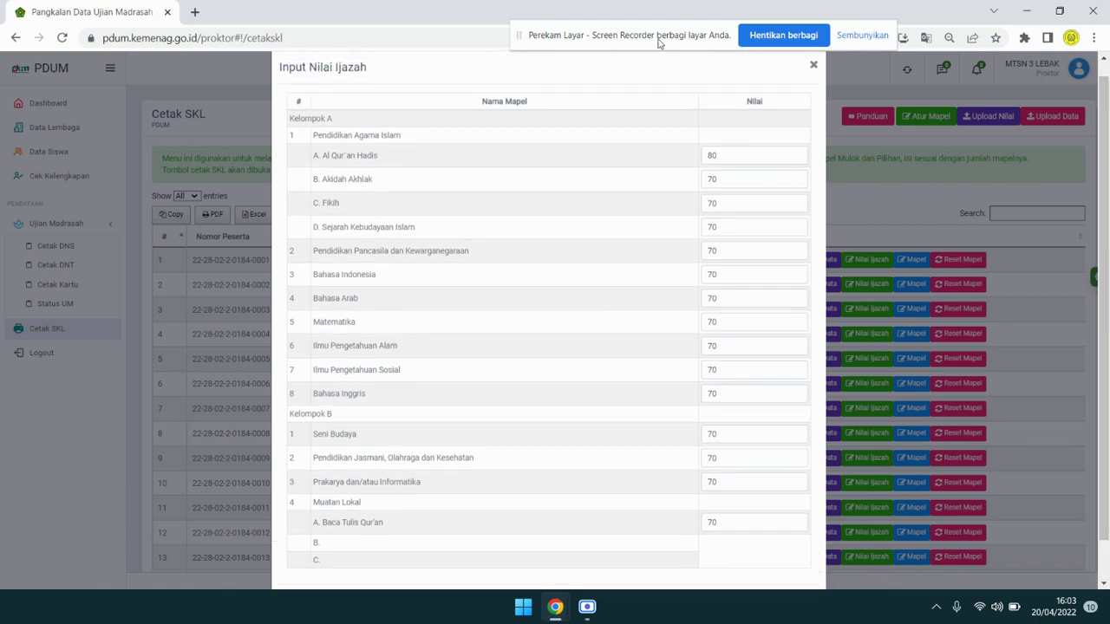
left_click_drag(659, 42, 873, 30)
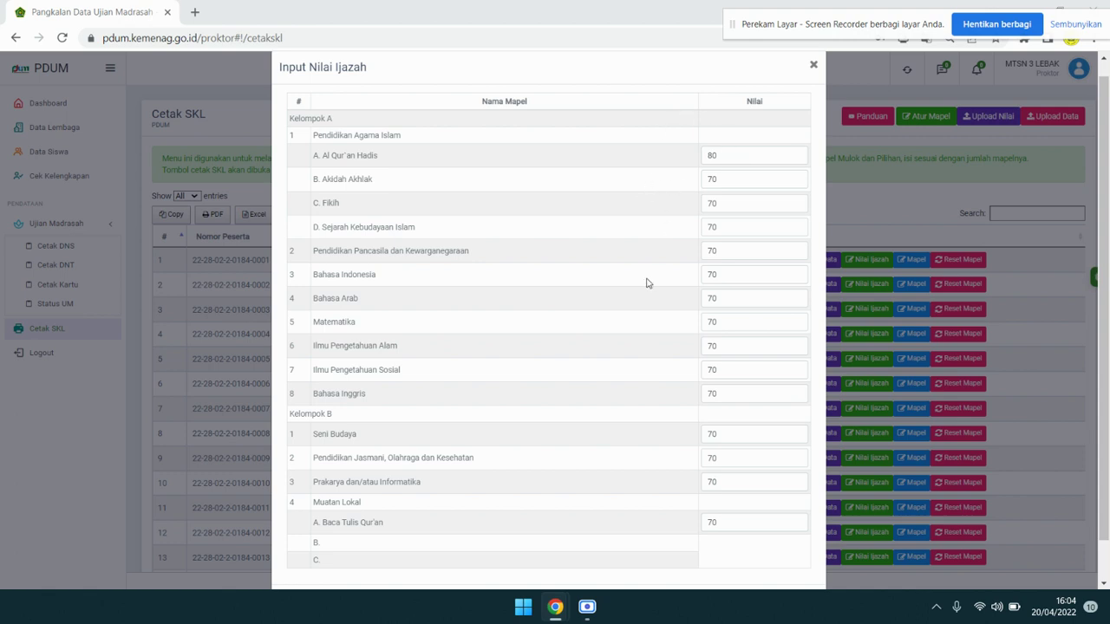
Scroll through the first student's Input Nilai Ijazah form and close it.
scroll(646, 282, "down", 1)
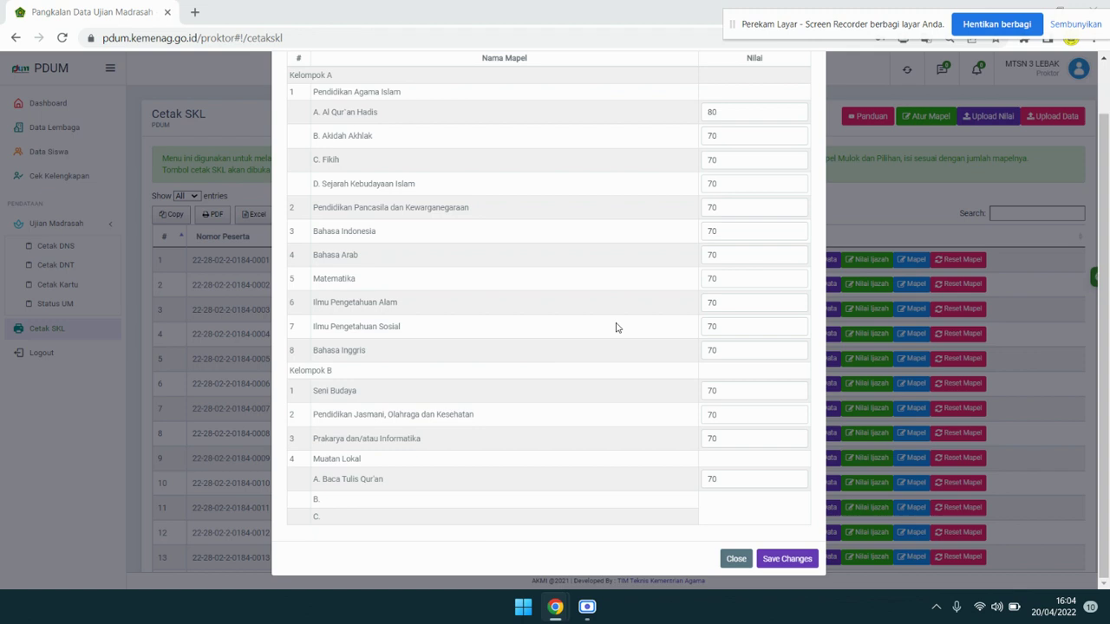
scroll(616, 328, "up", 1)
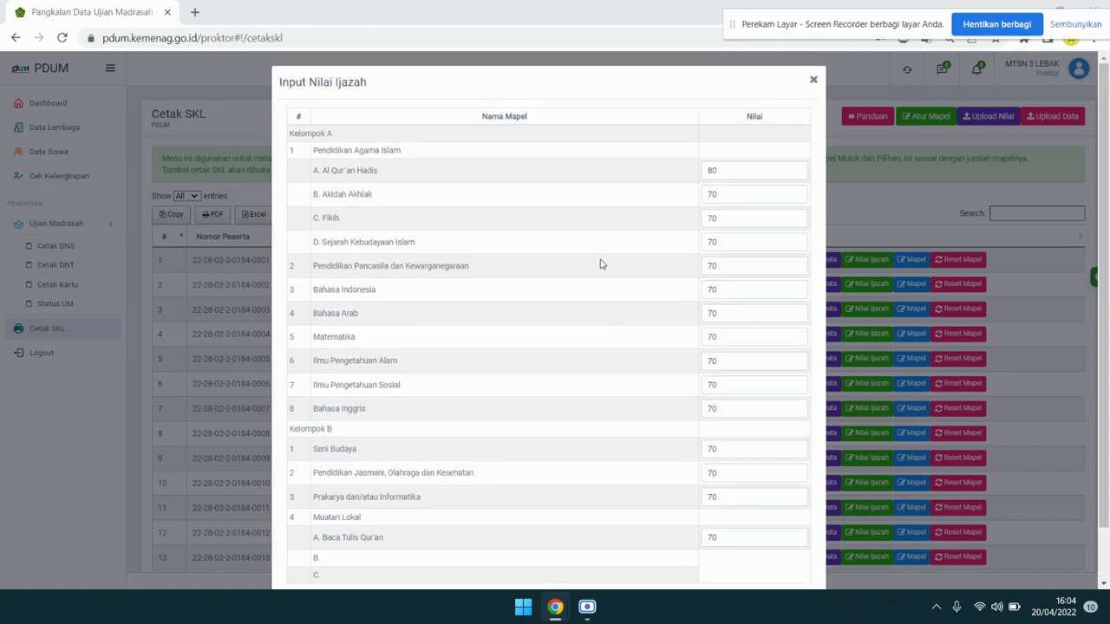
scroll(604, 261, "down", 1)
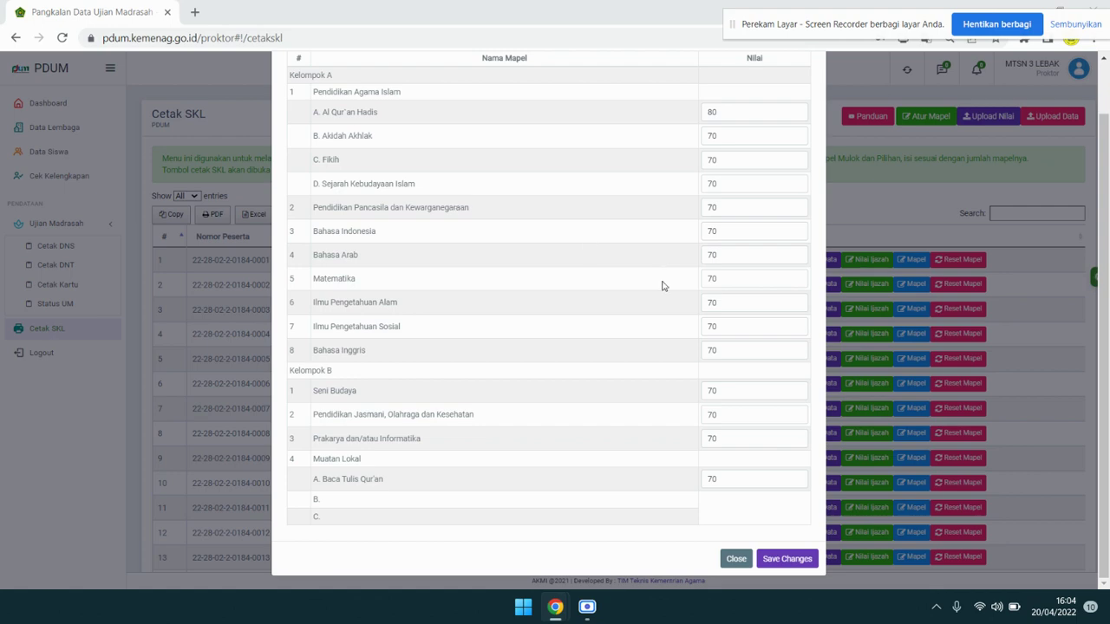
left_click(740, 559)
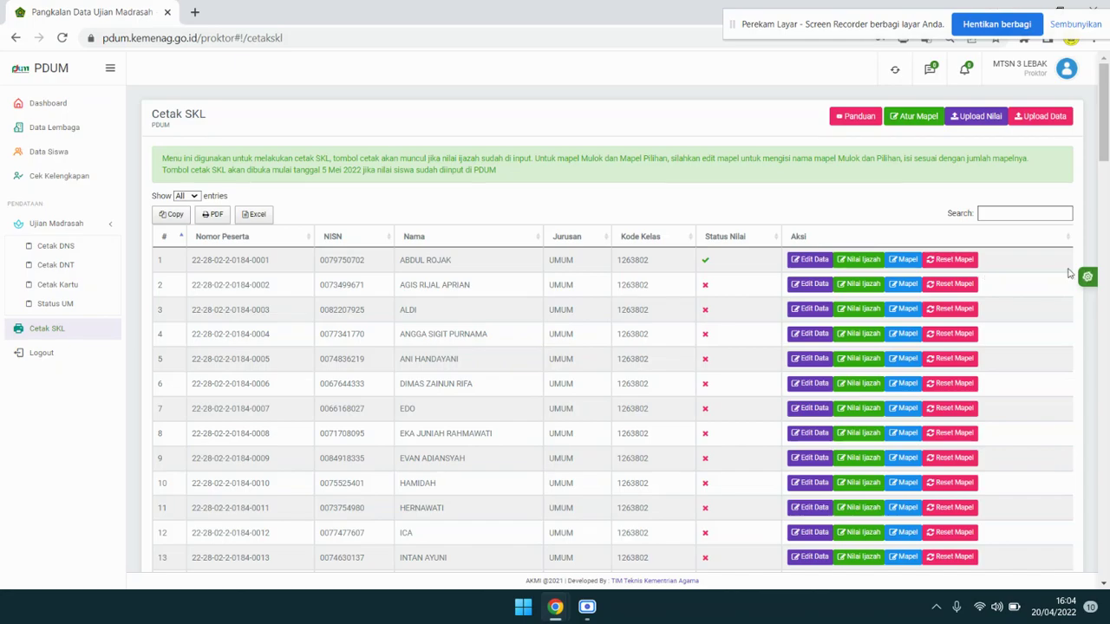
Open Atur Mapel and choose UMUM as the Jurusan.
scroll(1070, 274, "down", 12)
left_click_drag(1104, 271, 1108, 98)
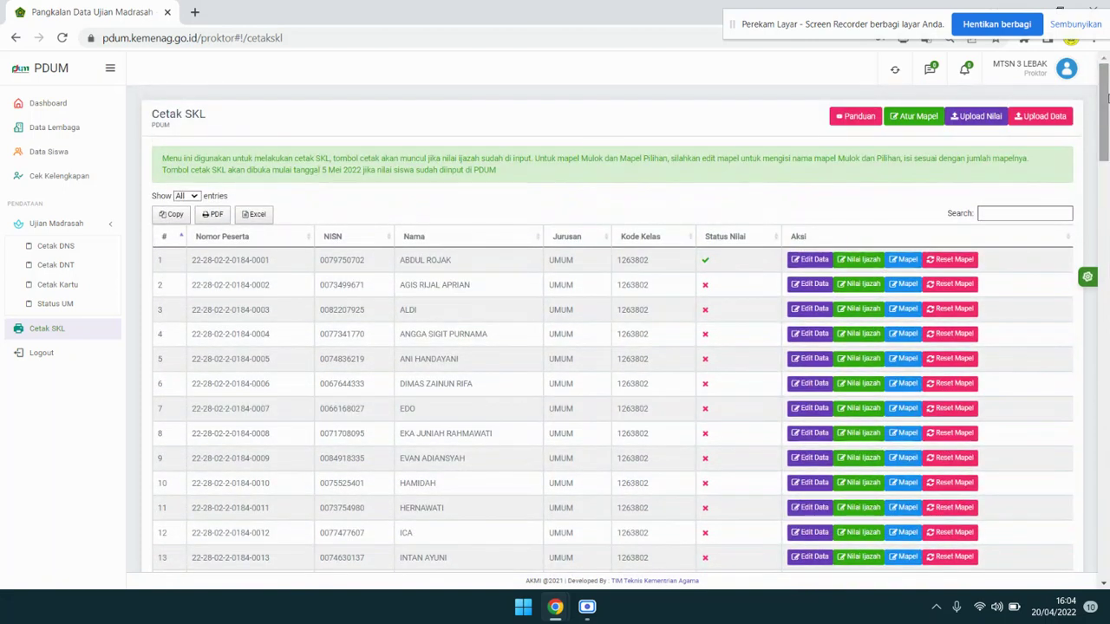
left_click_drag(919, 32, 492, 39)
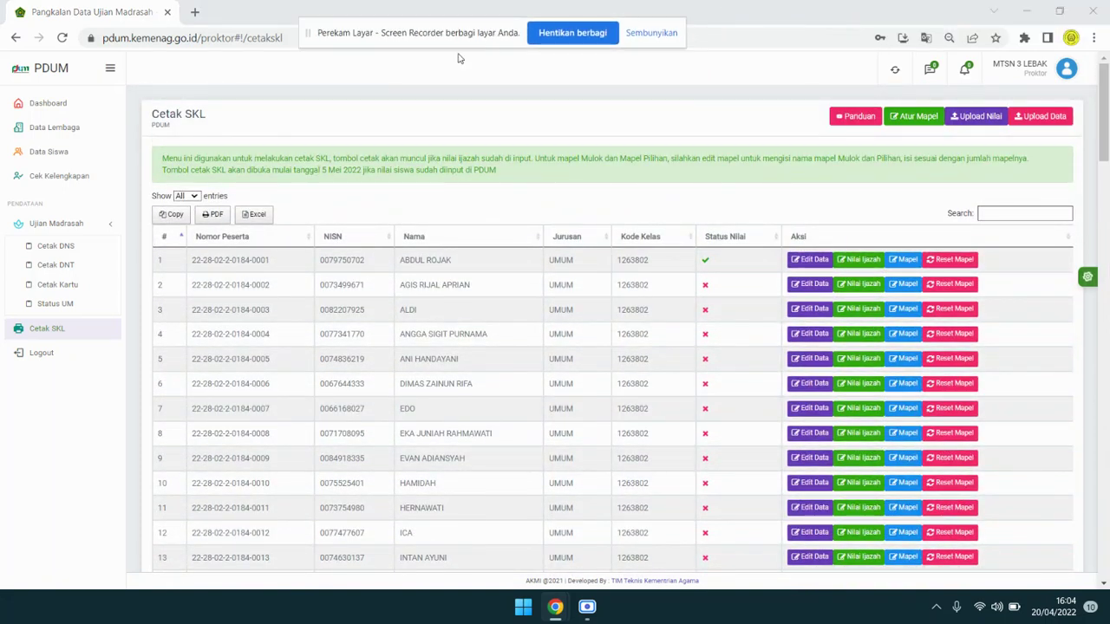
left_click(927, 126)
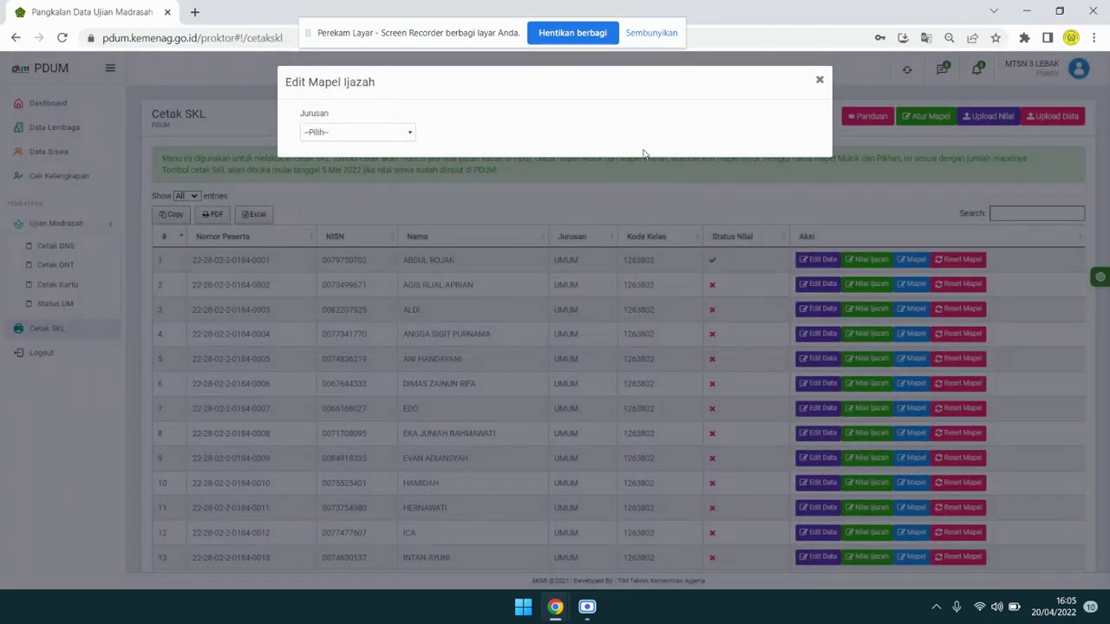
left_click(351, 138)
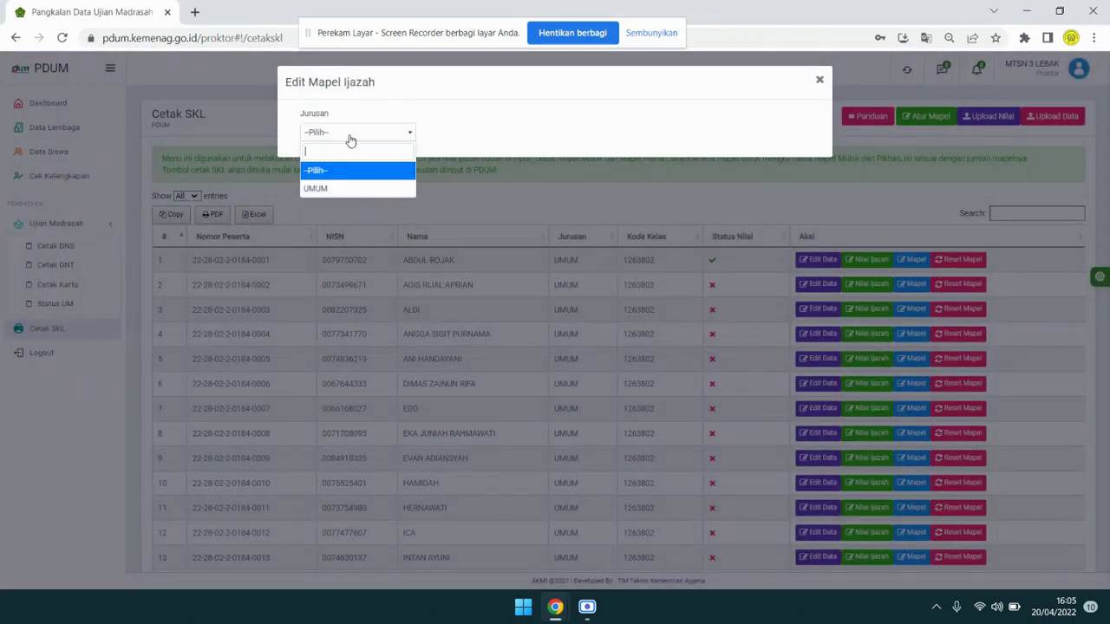
left_click(367, 190)
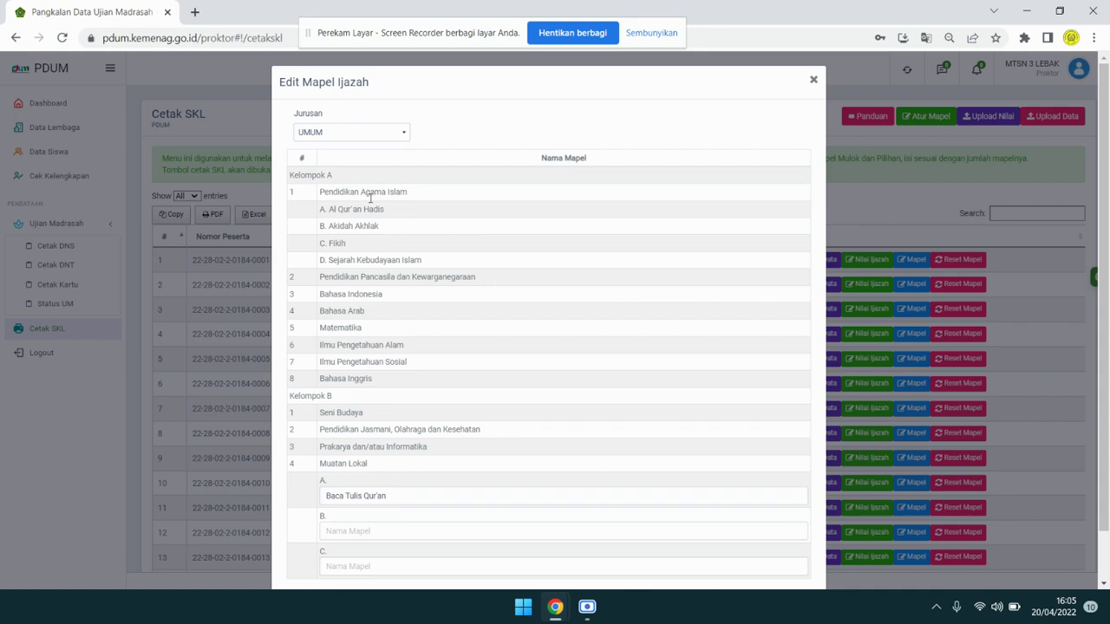
Check Baca Tulis Qur'an as first local-content subject and save the UMUM subject list.
scroll(478, 476, "down", 1)
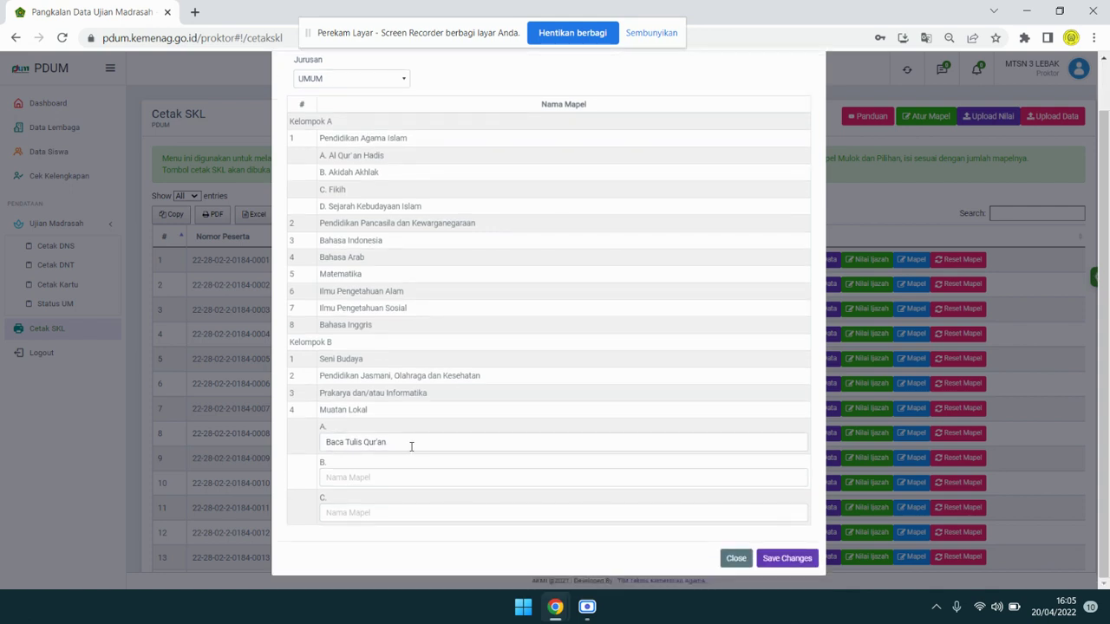
left_click_drag(411, 446, 324, 446)
left_click(353, 479)
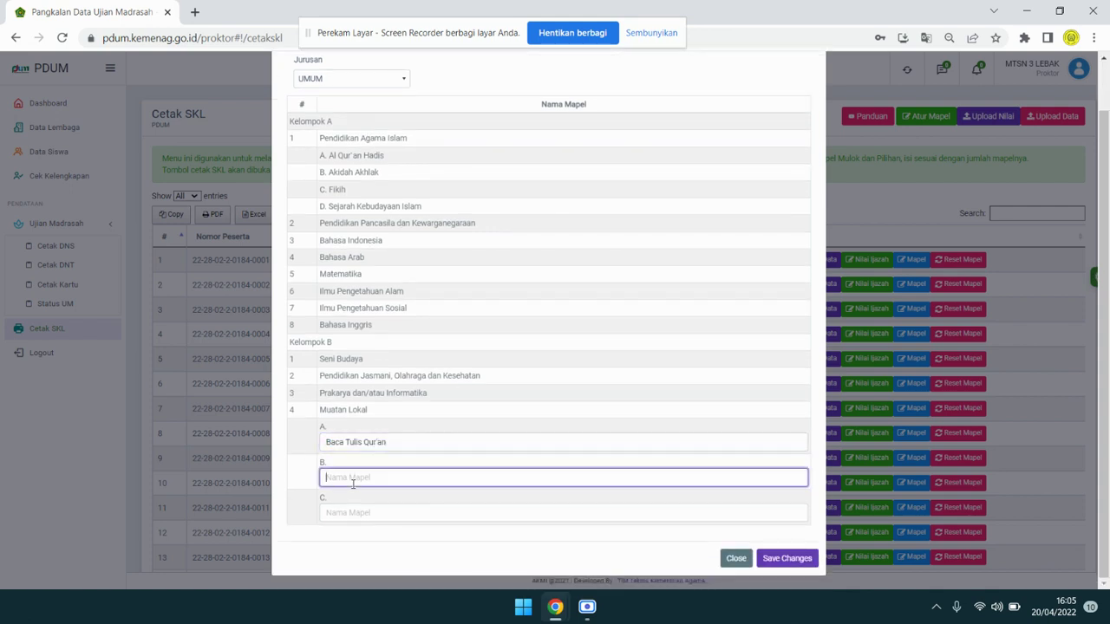
left_click(784, 559)
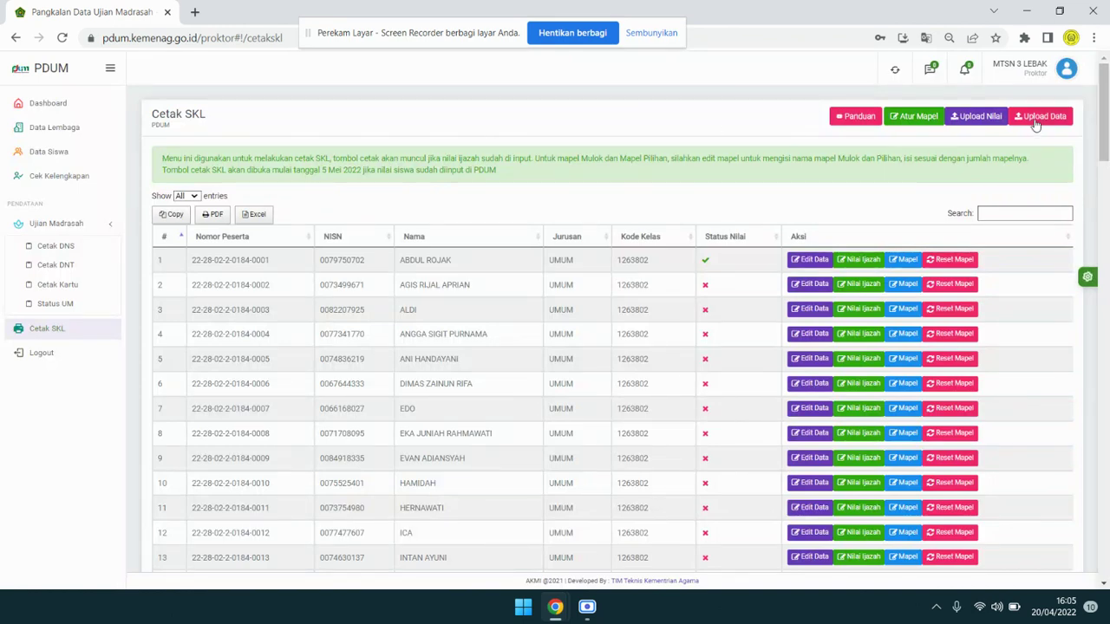
Download the SKL Excel template from Upload Data and open the downloaded xlsx.
left_click(1034, 121)
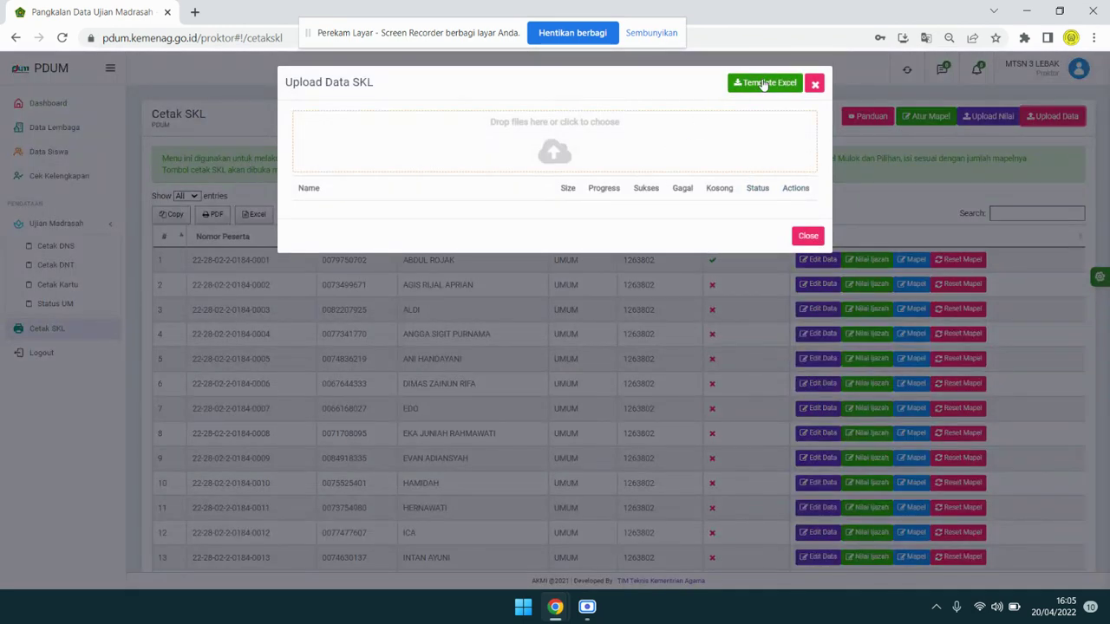
left_click(764, 84)
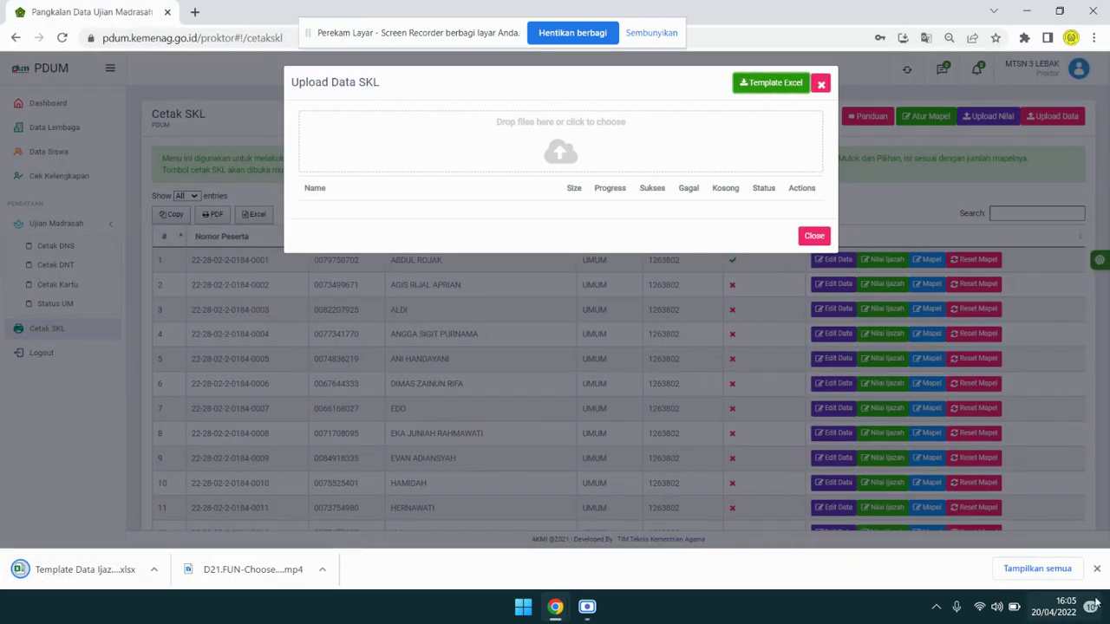
left_click(154, 570)
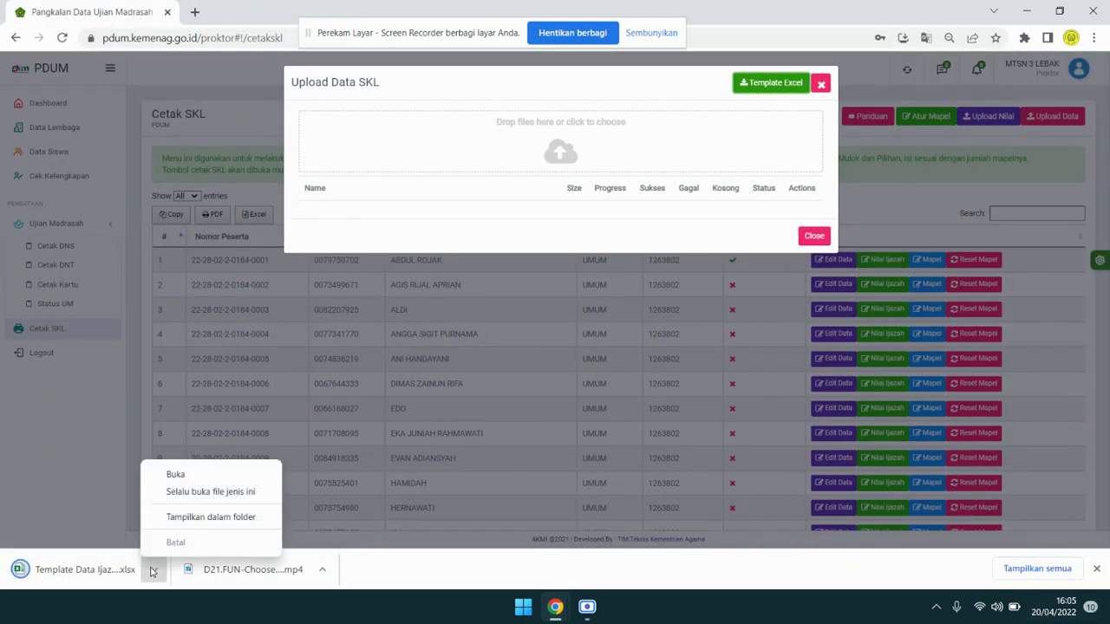
left_click(176, 475)
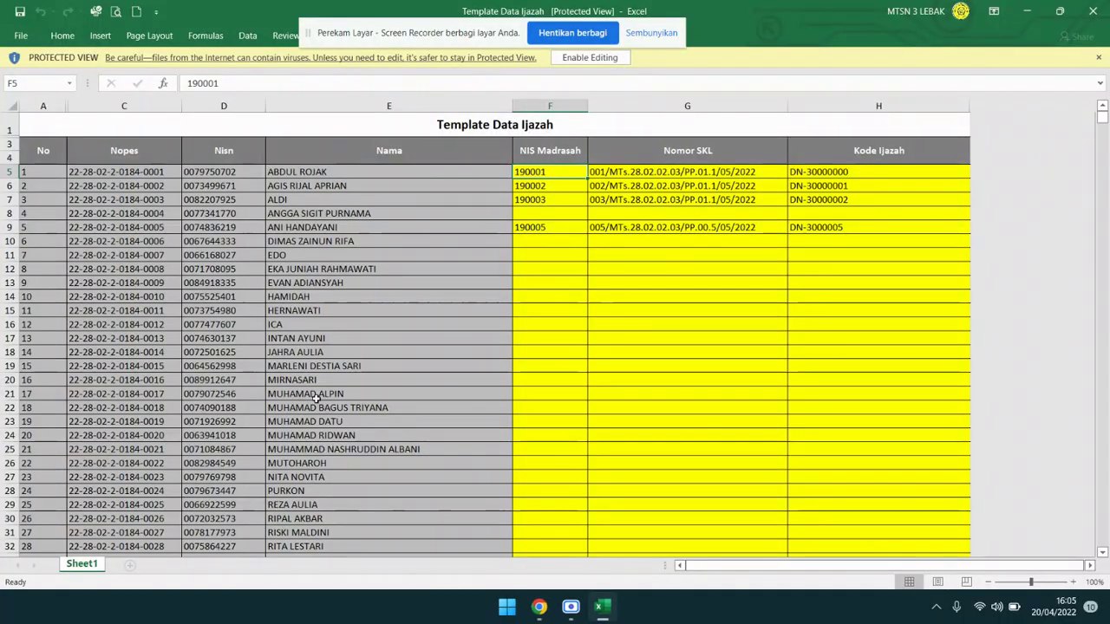
Enable editing and copy row 7's NIS, SKL number and diploma code into row 8.
left_click(659, 324)
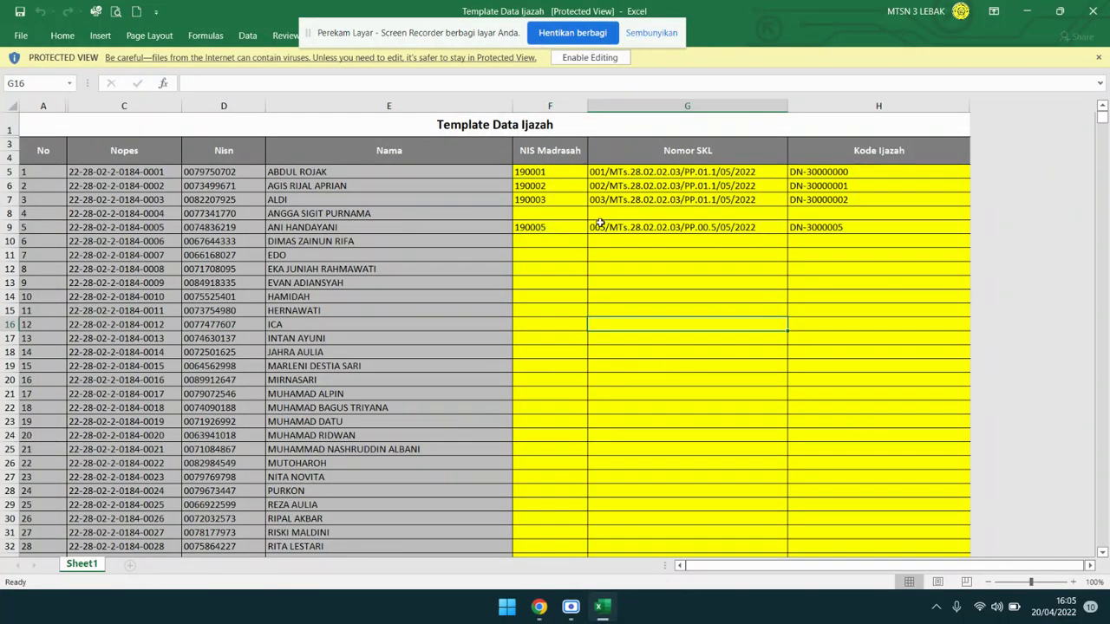
left_click_drag(562, 202, 859, 205)
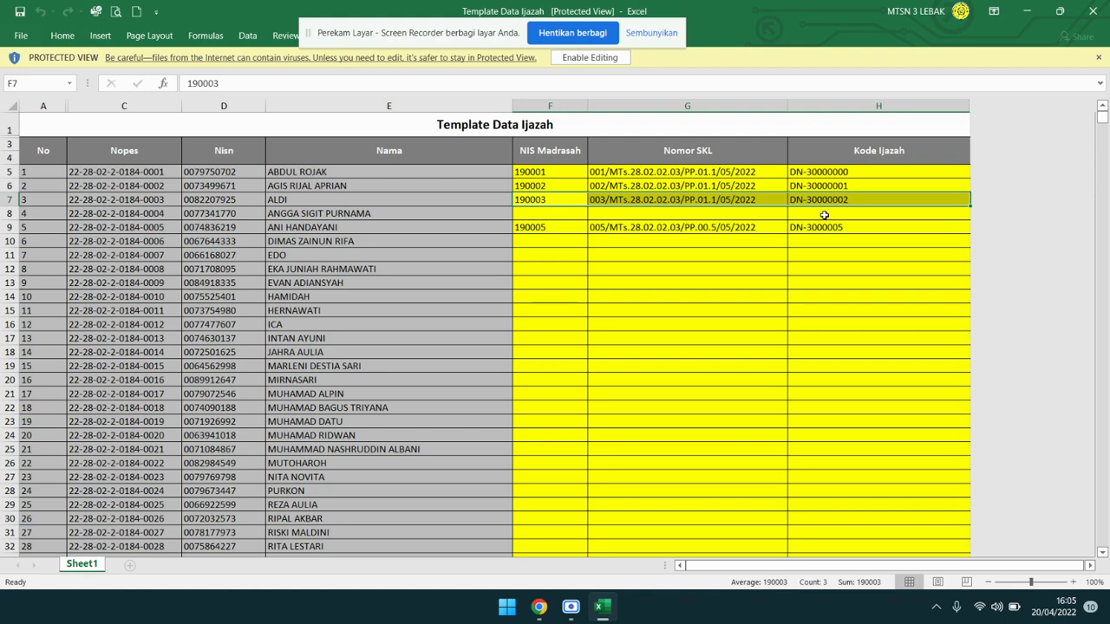
key("ctrl+c")
left_click(570, 213)
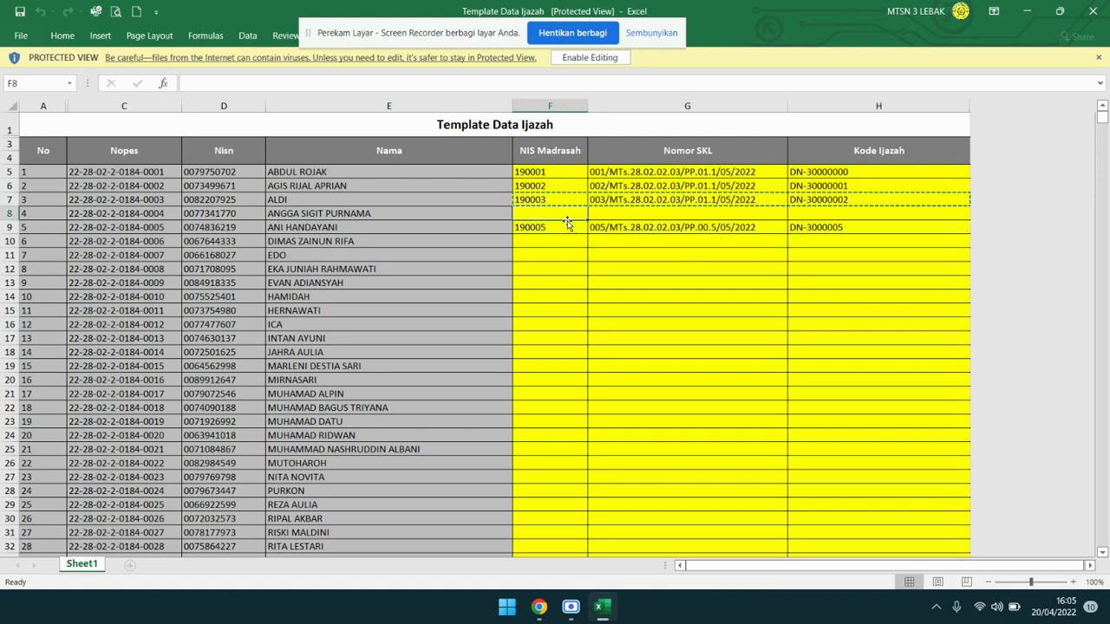
left_click(585, 57)
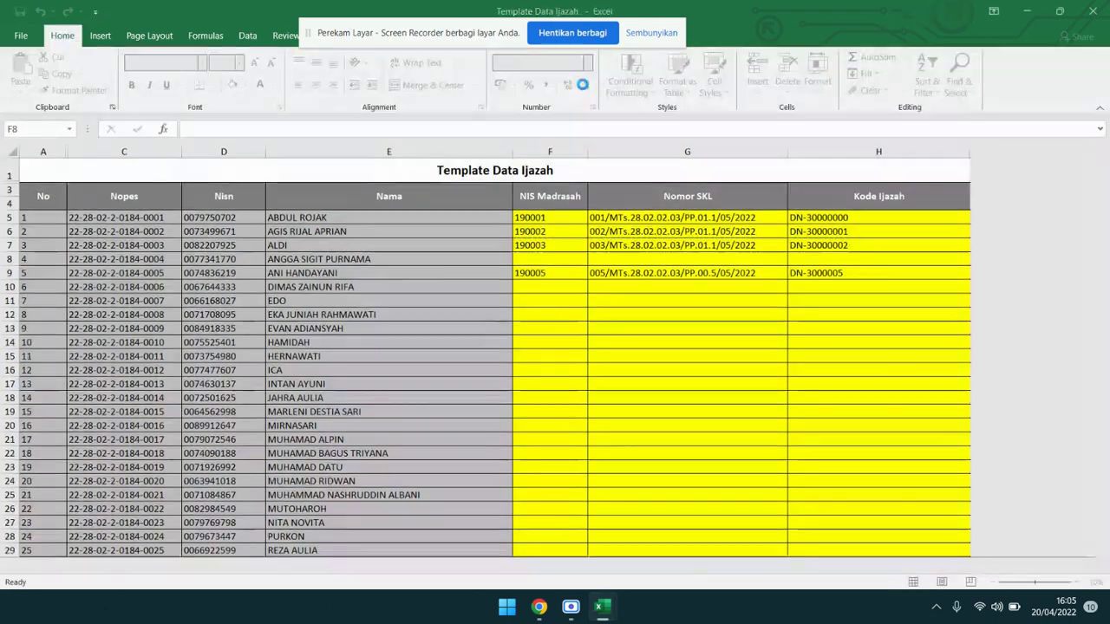
left_click_drag(571, 250, 818, 245)
key("ctrl+c")
left_click(546, 271)
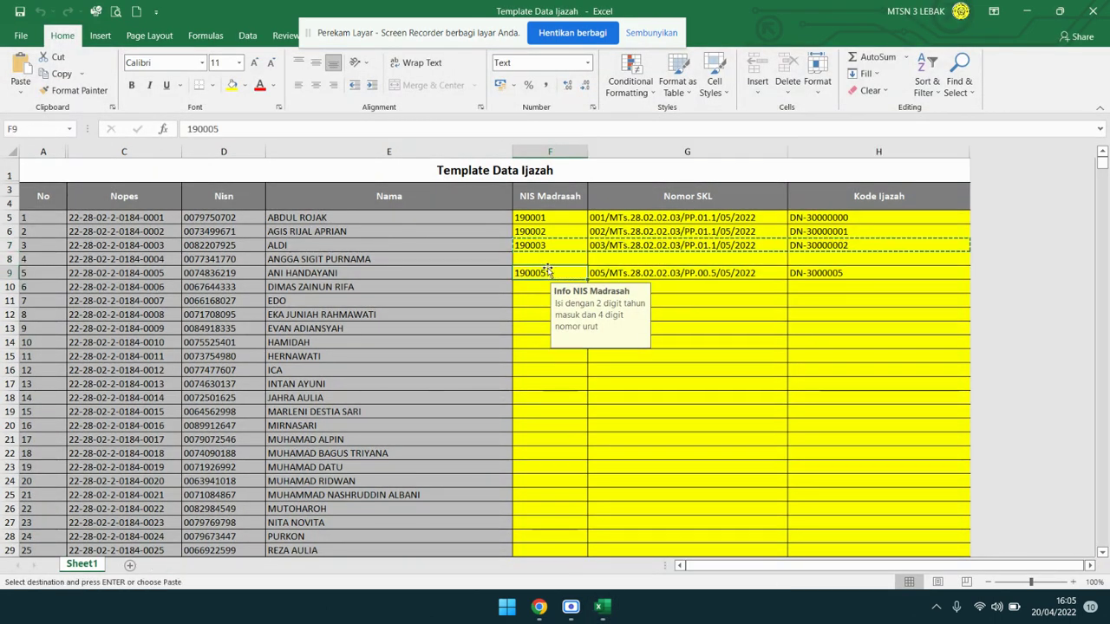
left_click(548, 261)
key("ctrl+v")
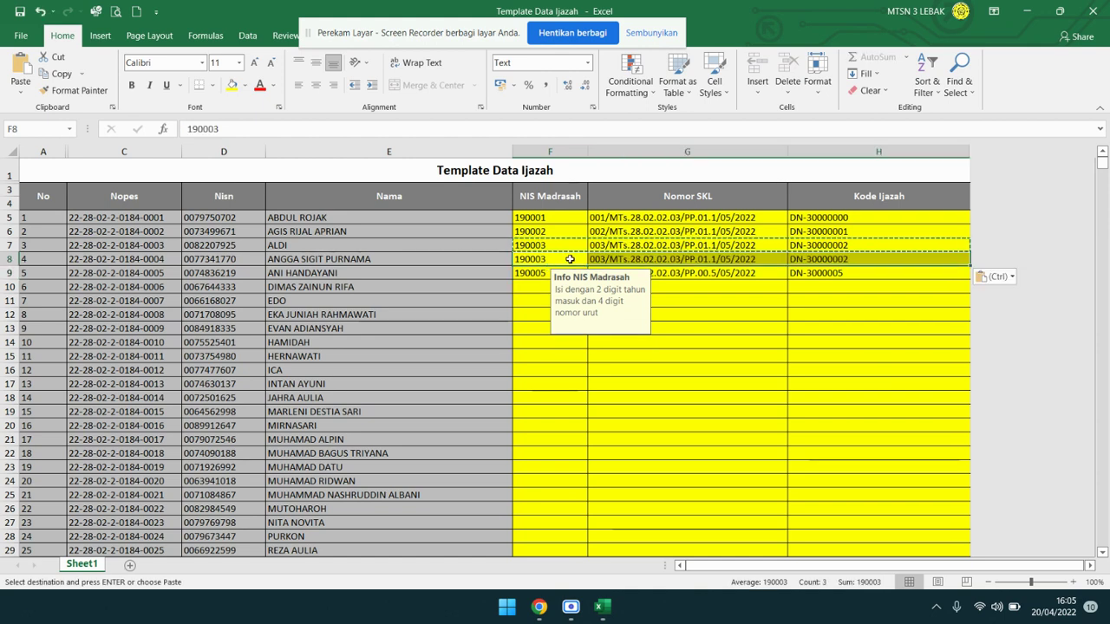
Change row 8 to NIS 190004, SKL number 004 and diploma code DN-30000003.
double_click(571, 259)
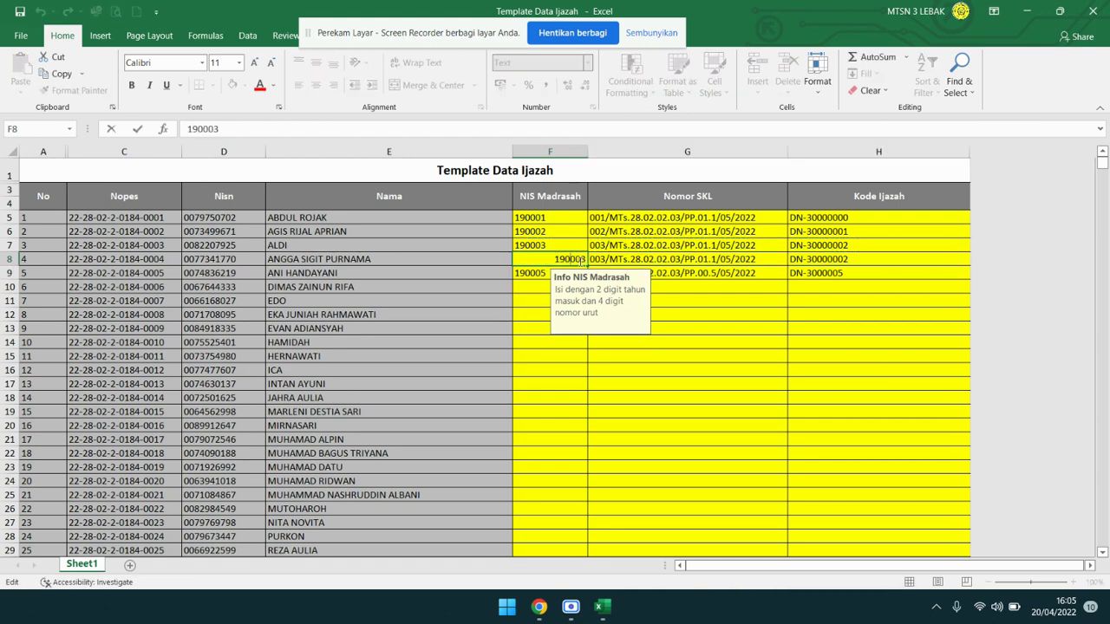
key("BackSpace")
type("4")
left_click(619, 371)
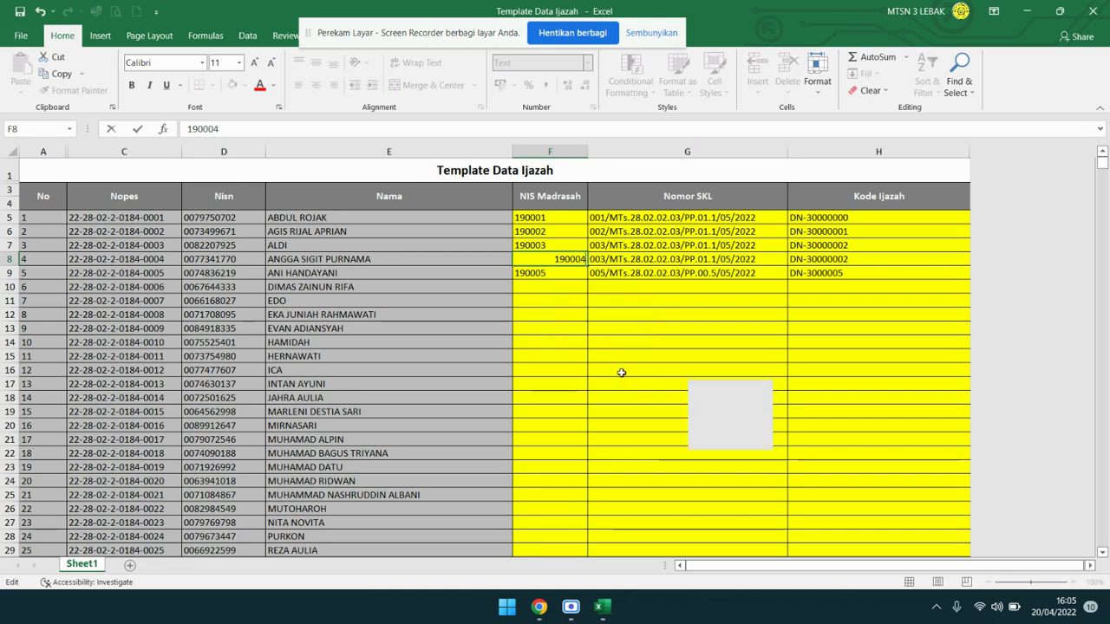
double_click(605, 259)
left_click_drag(605, 259, 599, 260)
type("4")
left_click(642, 314)
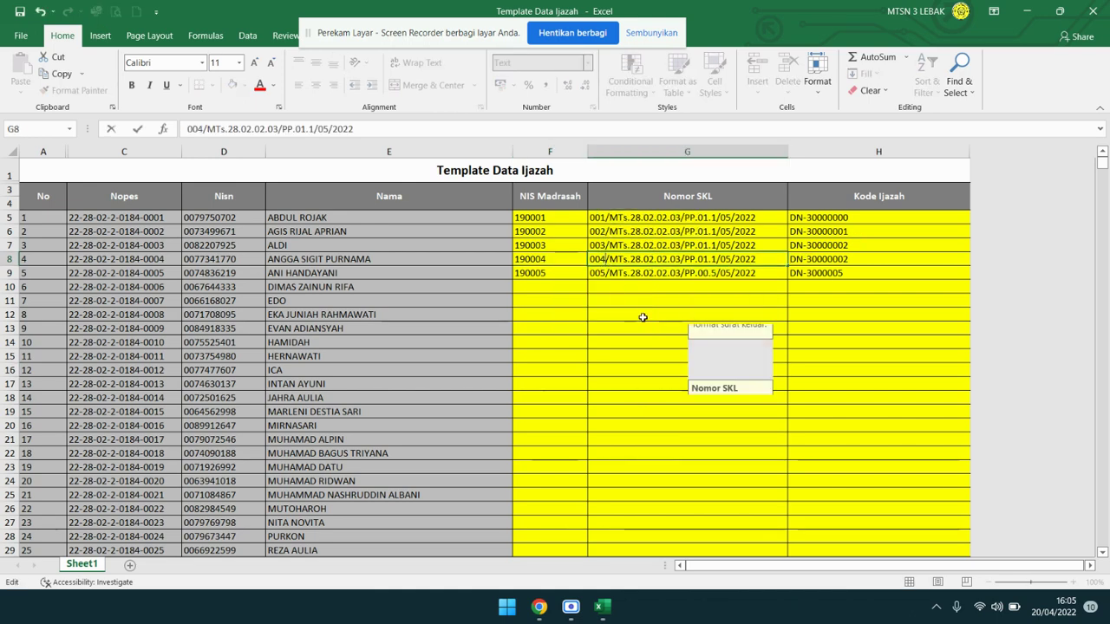
double_click(855, 259)
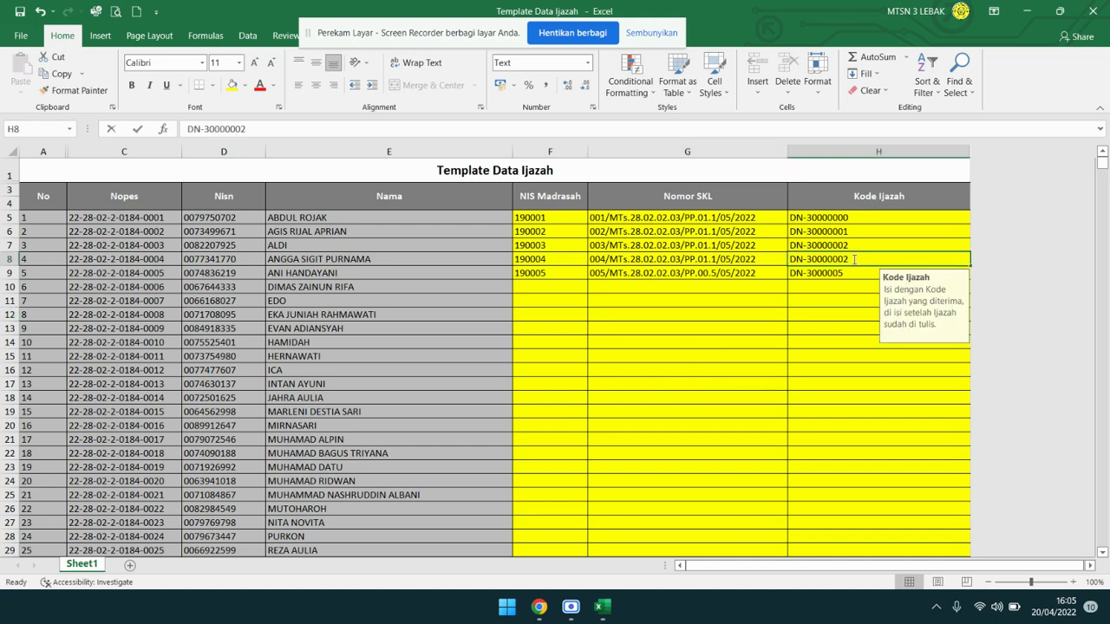
key("BackSpace")
type("3")
Correct H9's diploma code to DN-30000004, check H5, and save the template.
double_click(853, 275)
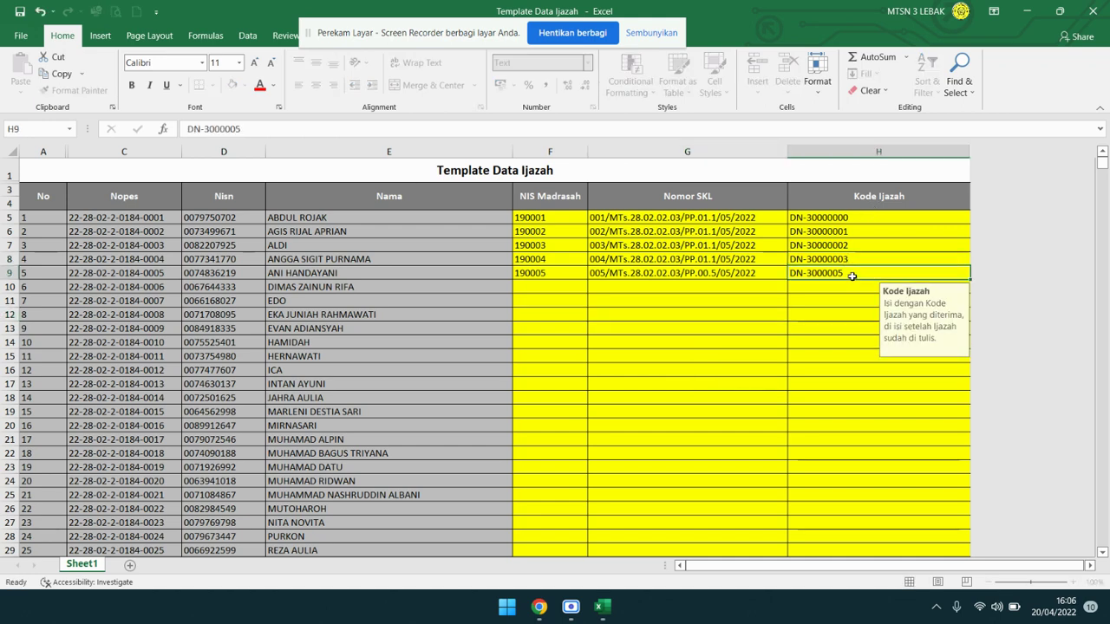
key("BackSpace")
key("BackSpace")
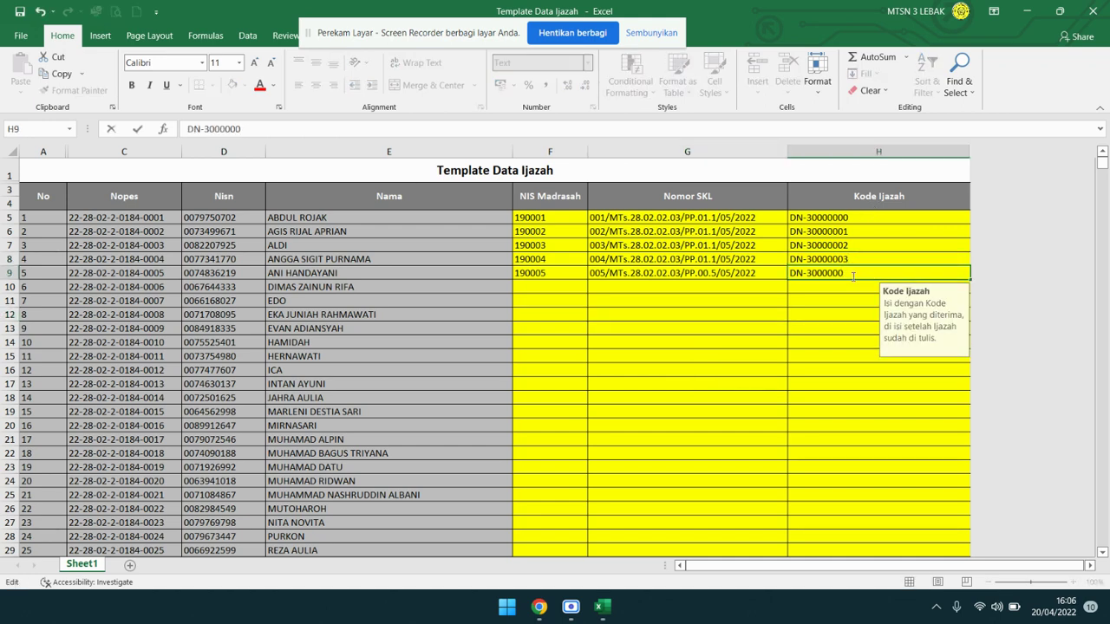
type("04")
left_click(794, 401)
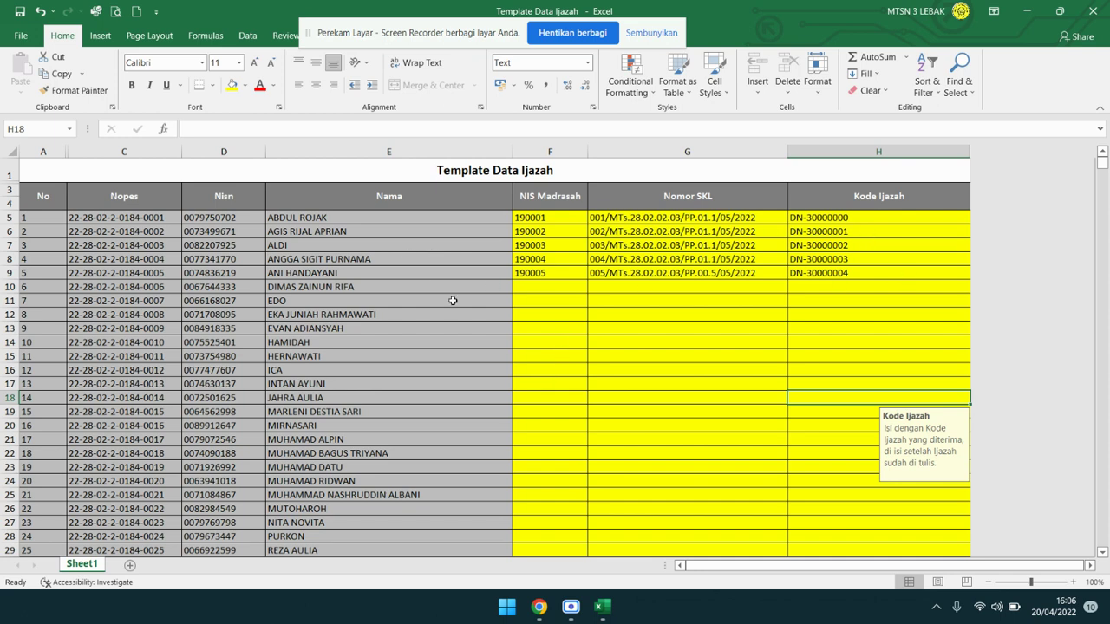
left_click(354, 218)
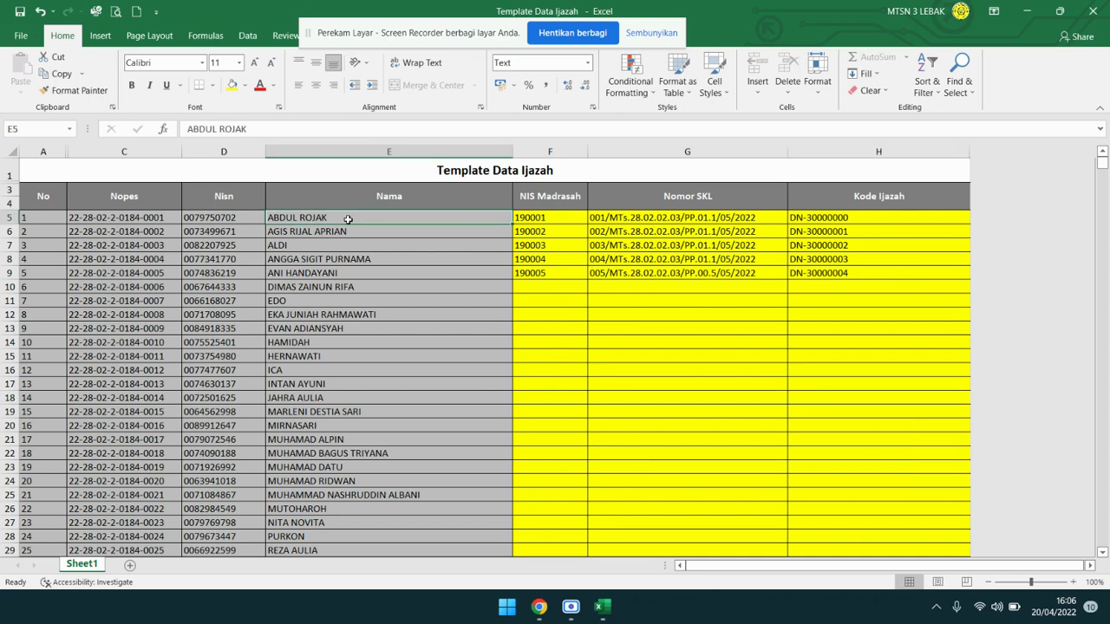
left_click(847, 219)
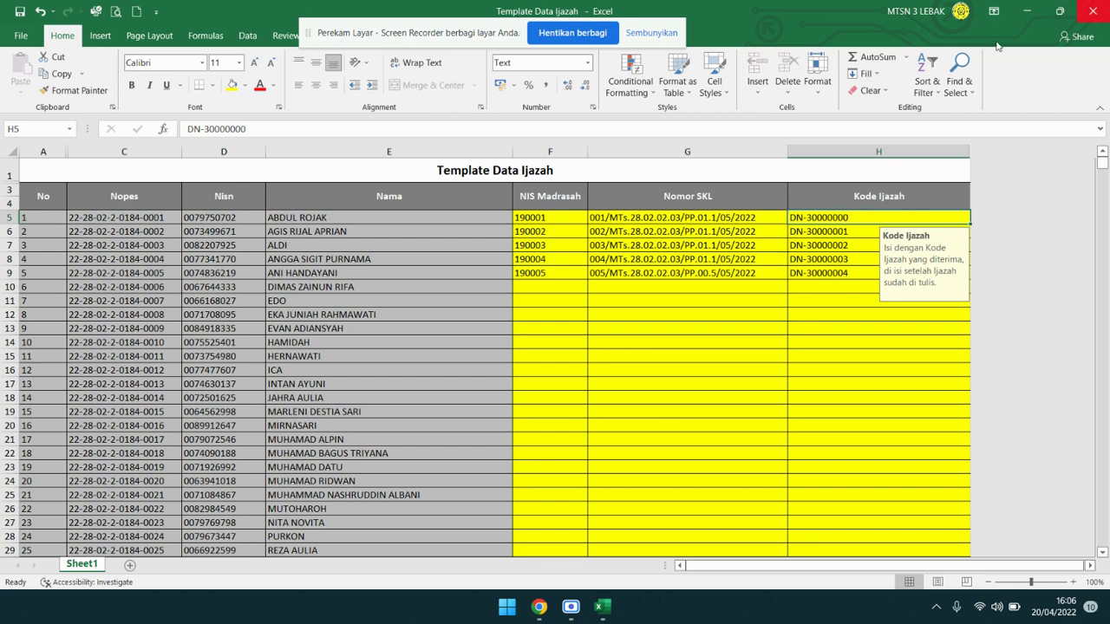
left_click(20, 12)
Close Excel and upload Template Data Ijazah from Downloads: 5 successes, 98 empty rows.
left_click(1093, 12)
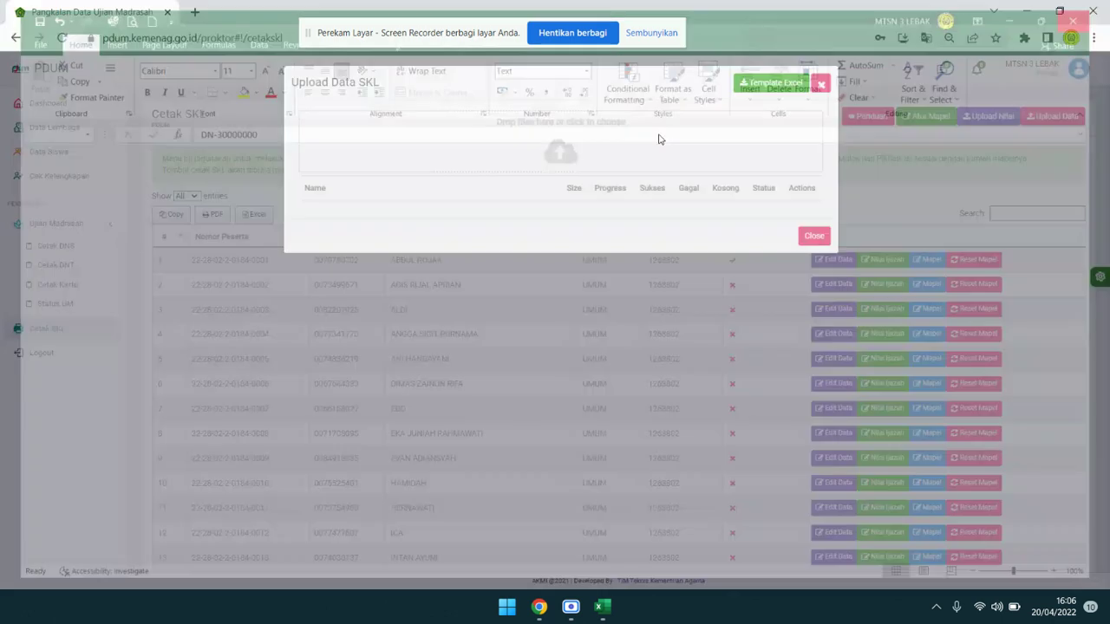
left_click(559, 152)
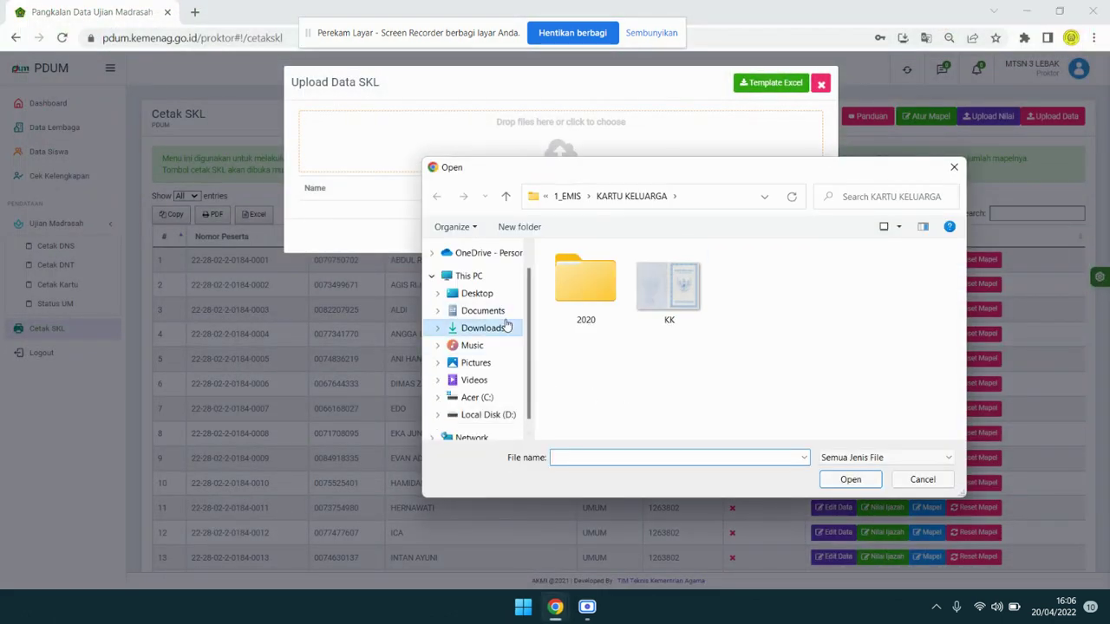
left_click(508, 326)
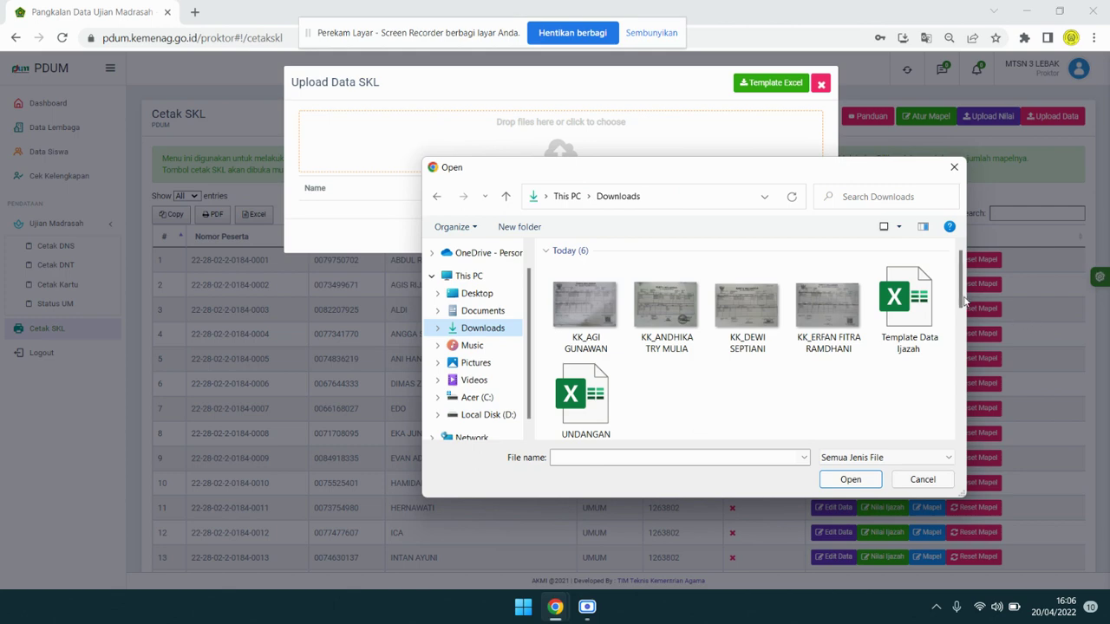
left_click(908, 305)
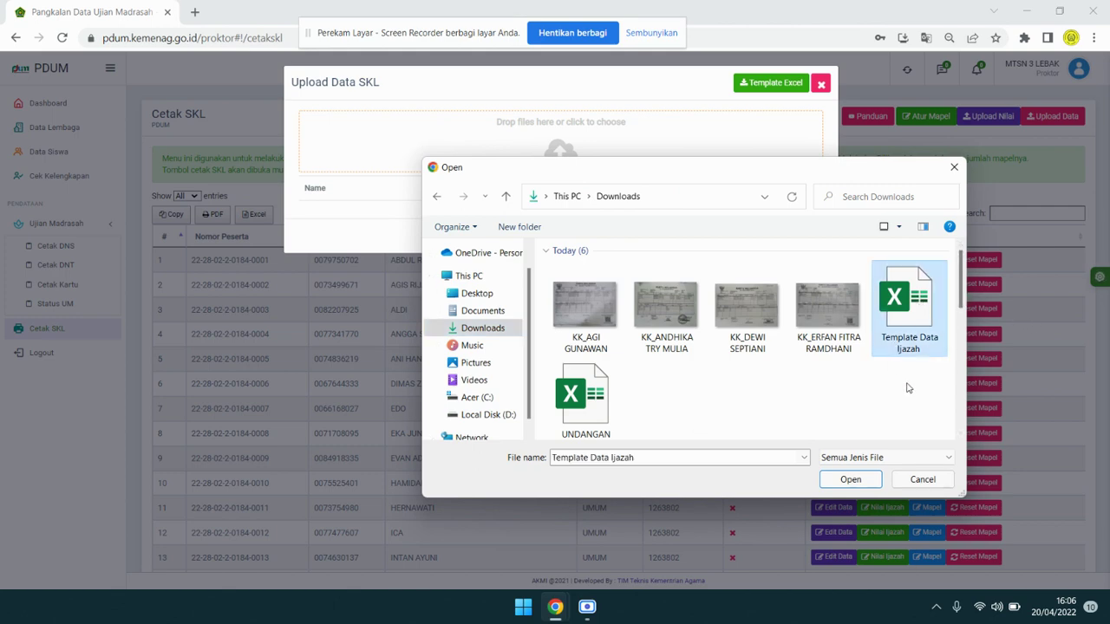
left_click(852, 480)
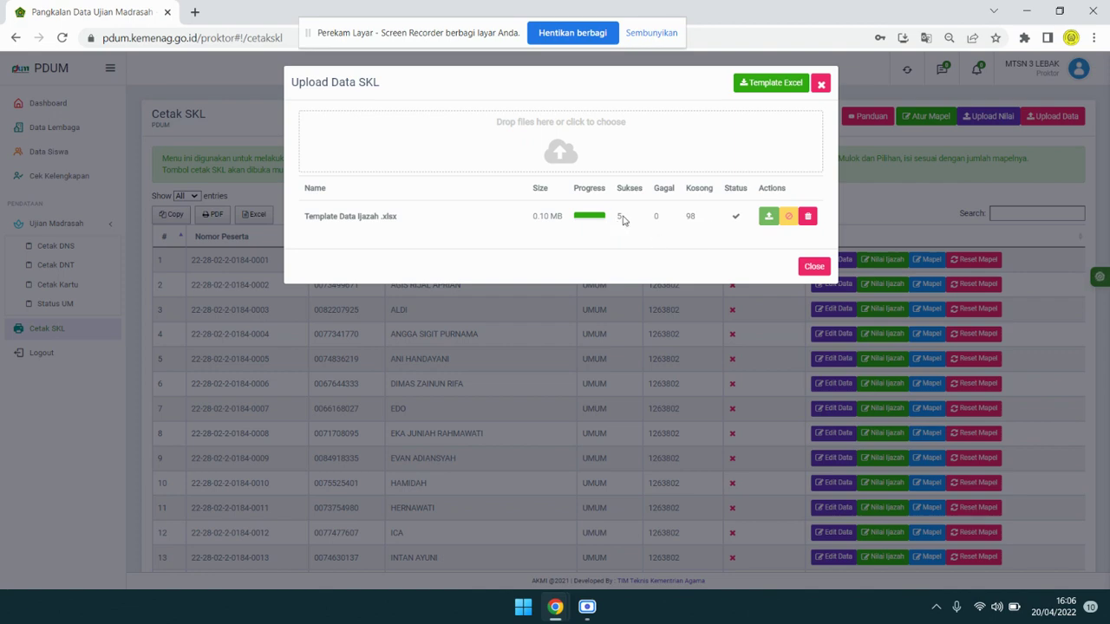
left_click(688, 219)
left_click(815, 267)
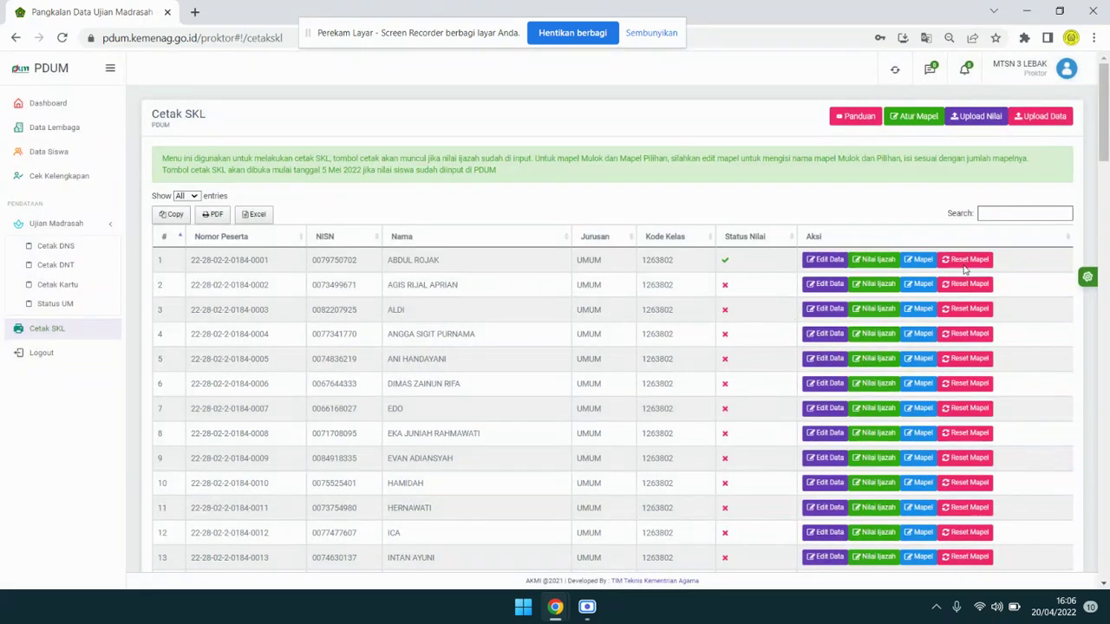
Start Upload Nilai for jurusan UMUM, then download and open the grades Excel template.
left_click(985, 120)
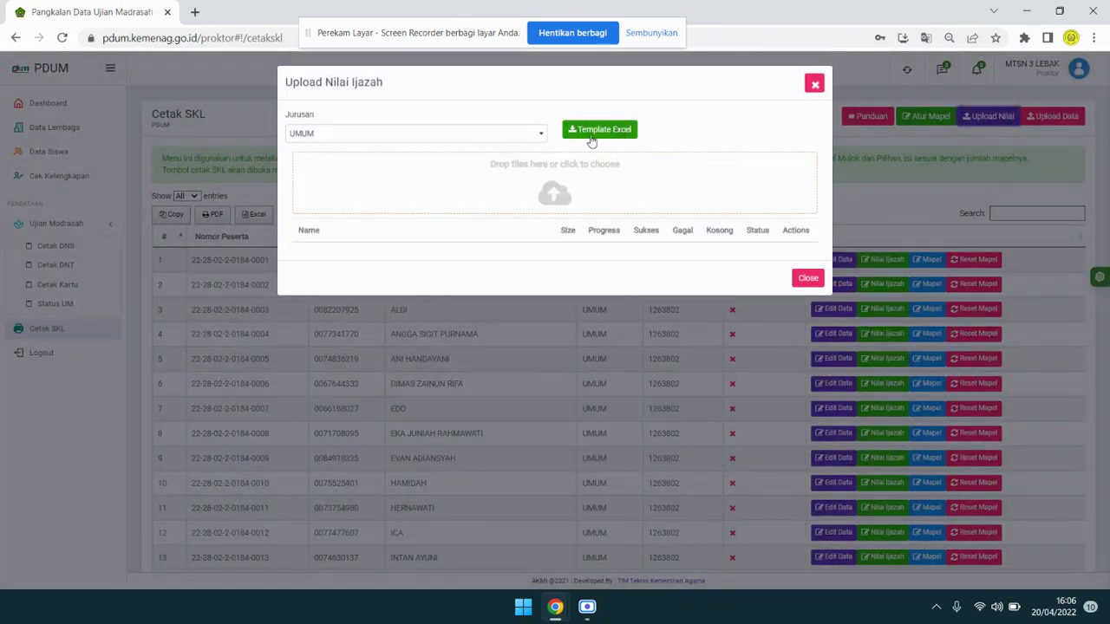
left_click(524, 133)
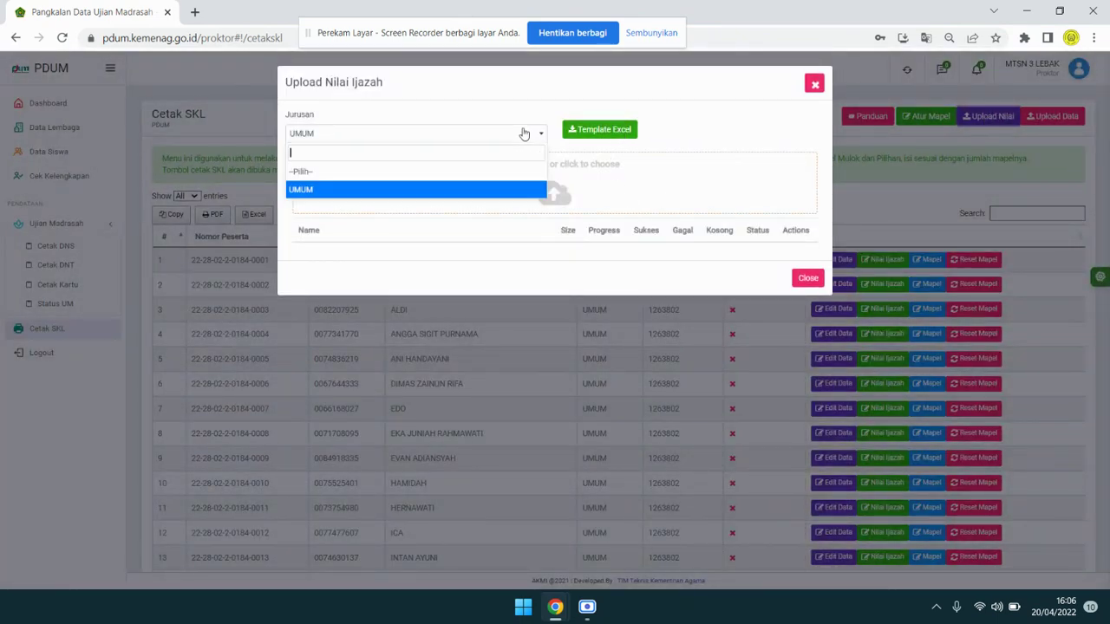
left_click(478, 194)
left_click(629, 135)
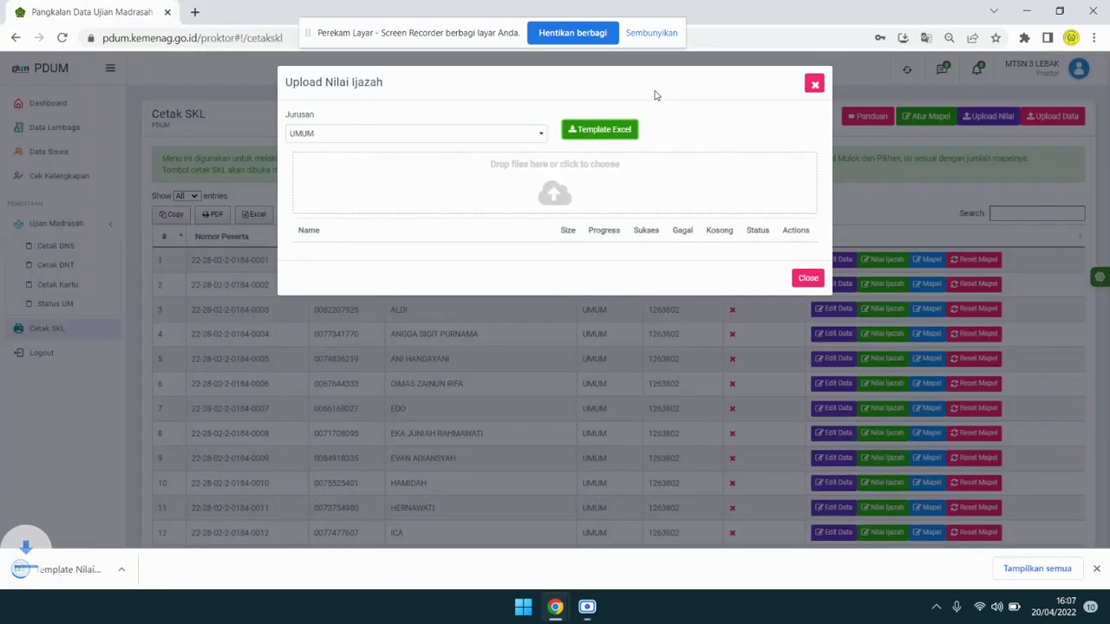
left_click(153, 573)
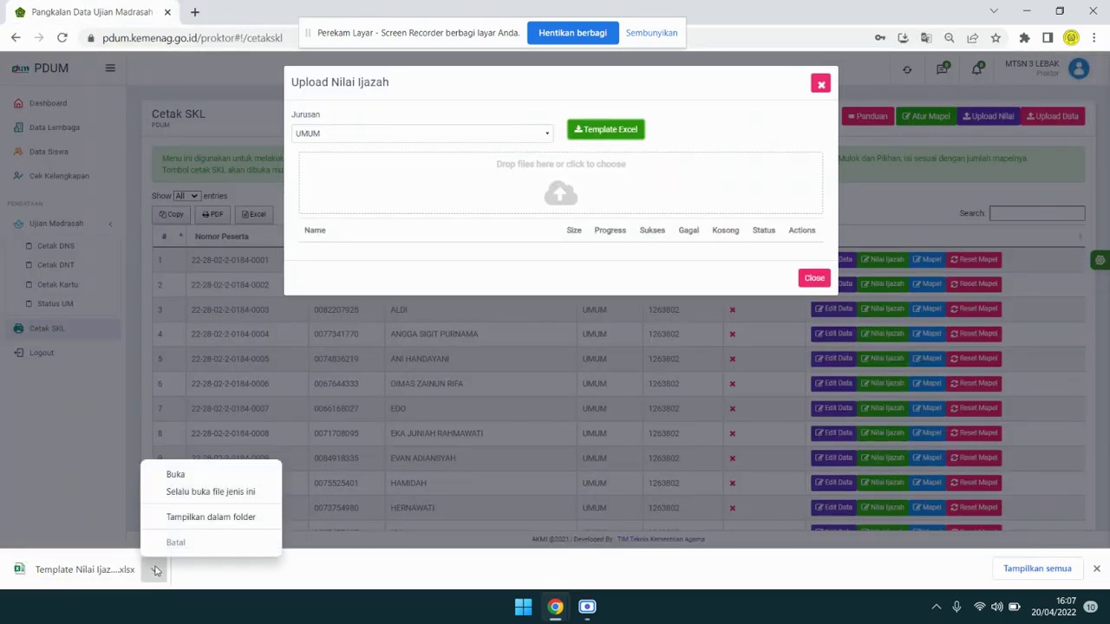
left_click(189, 475)
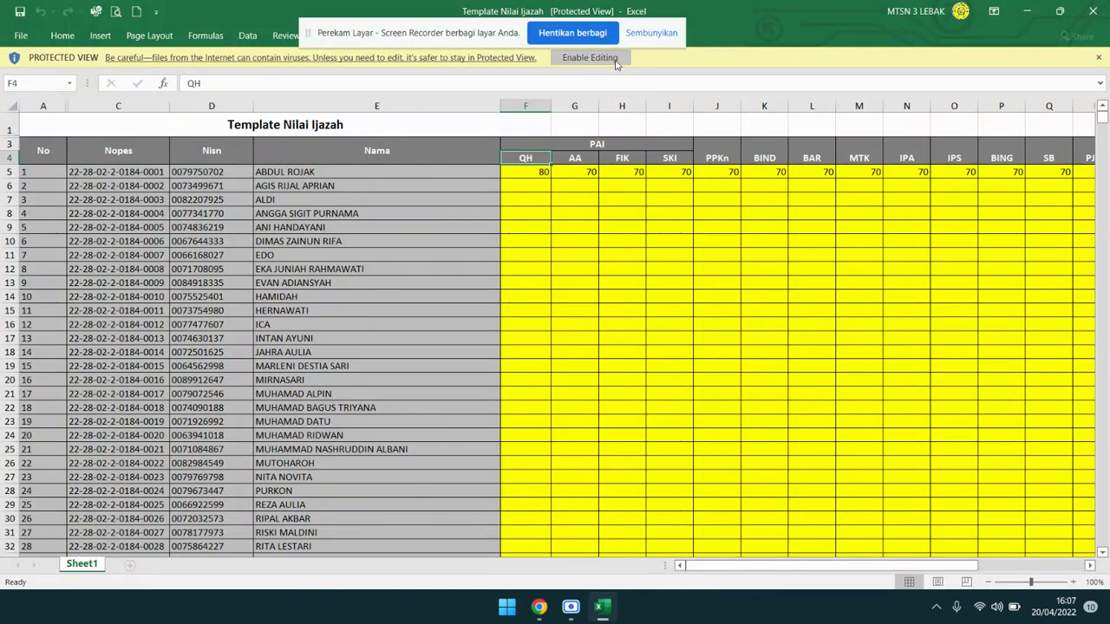
Enable editing, copy the row 5 grades (F5:T5) into row 6, then close Excel.
left_click(628, 57)
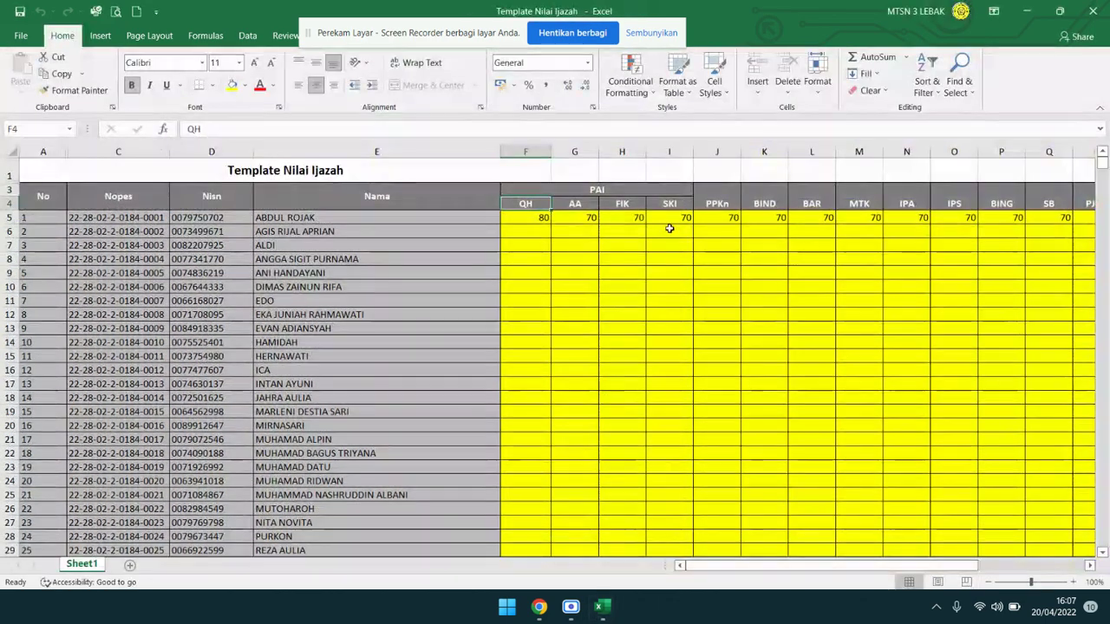
left_click(669, 230)
mouse_move(728, 566)
left_mouse_down()
mouse_move(830, 567)
mouse_move(728, 566)
left_mouse_up()
left_click(579, 431)
left_click(536, 218)
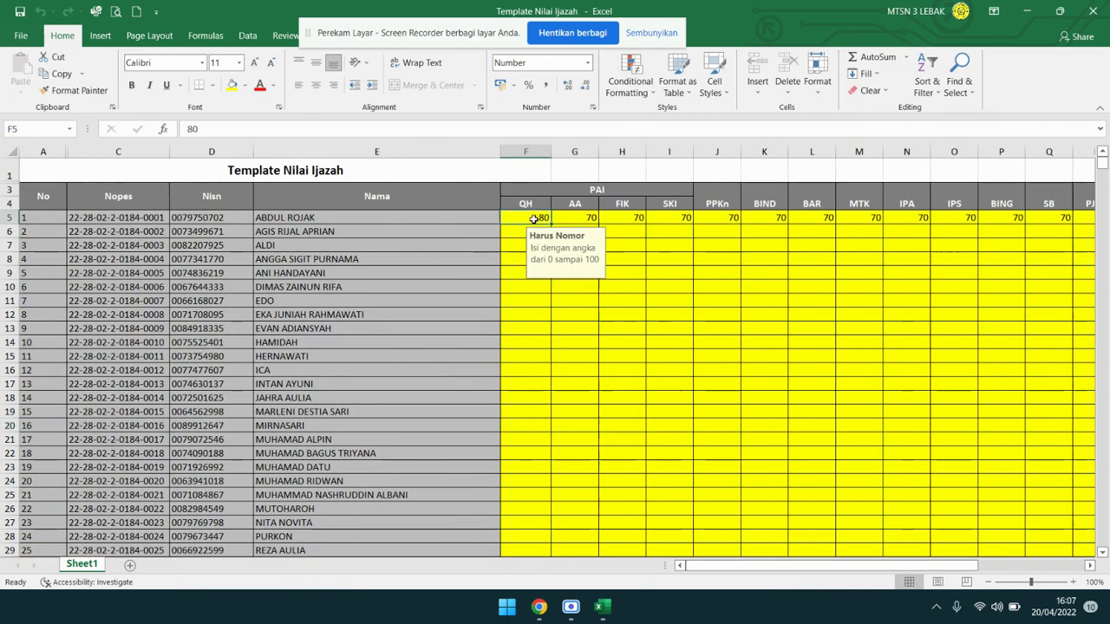
left_click_drag(535, 219, 703, 218)
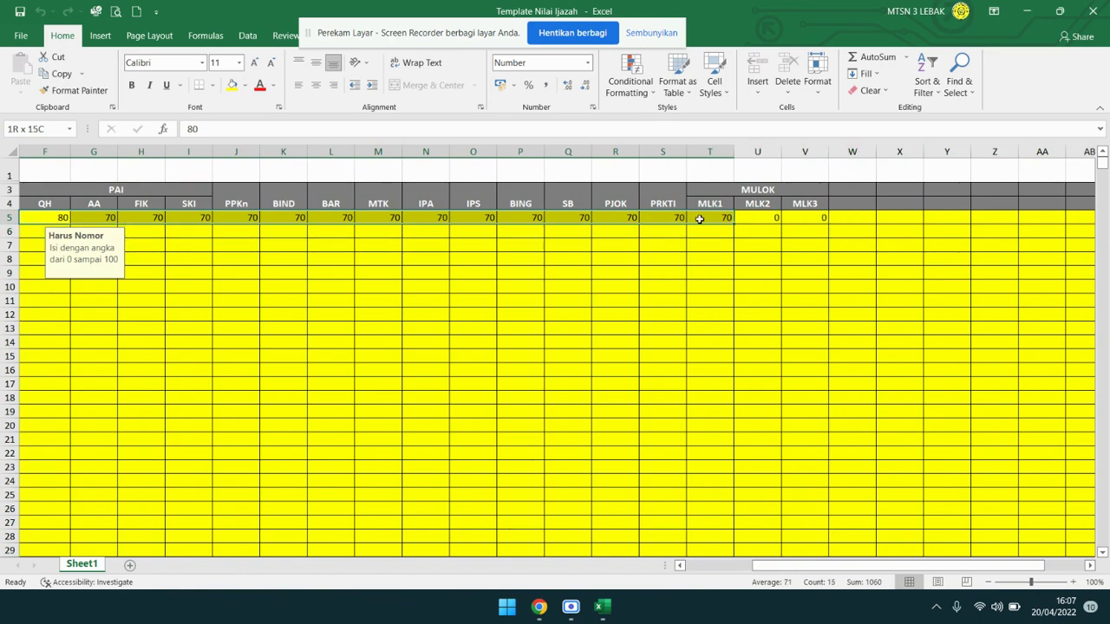
key("ctrl+c")
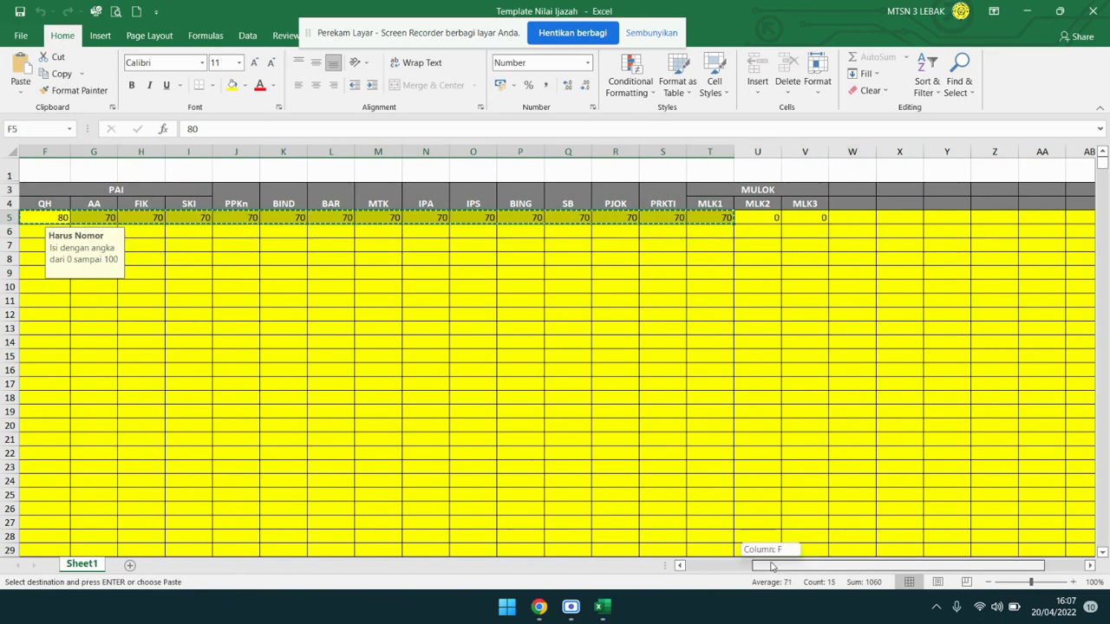
left_click_drag(755, 566, 687, 565)
left_click(519, 233)
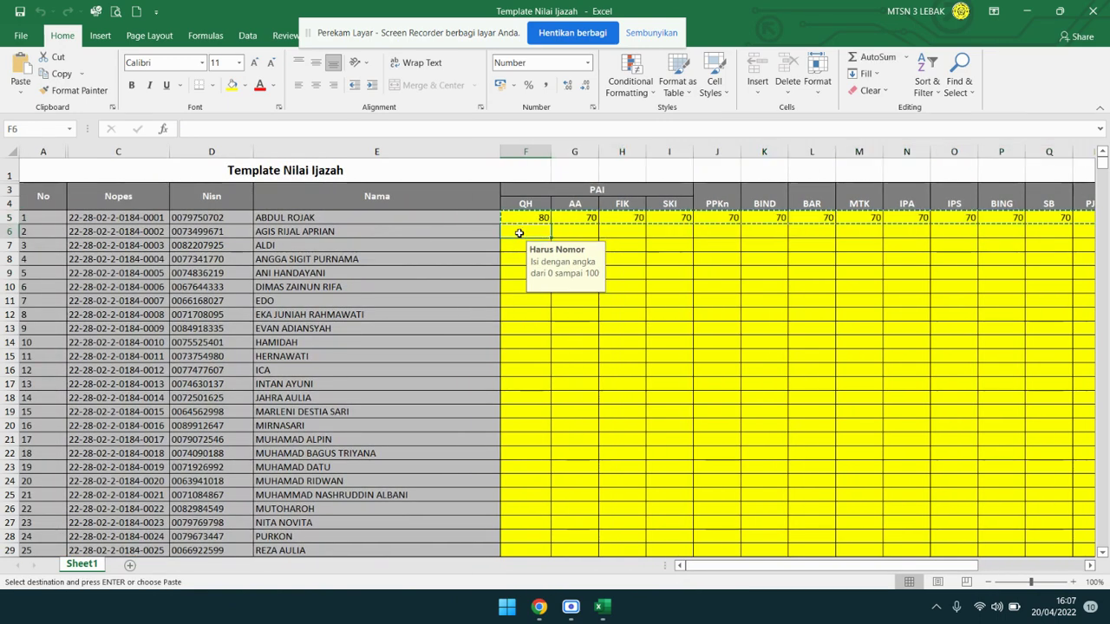
key("ctrl+v")
left_click(527, 321)
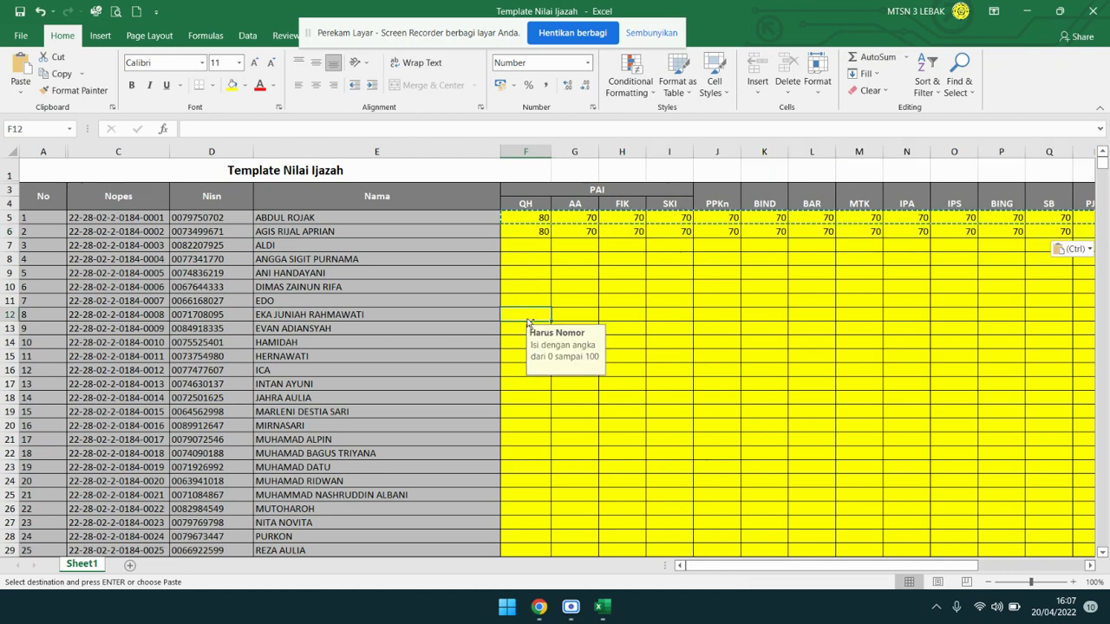
key("Escape")
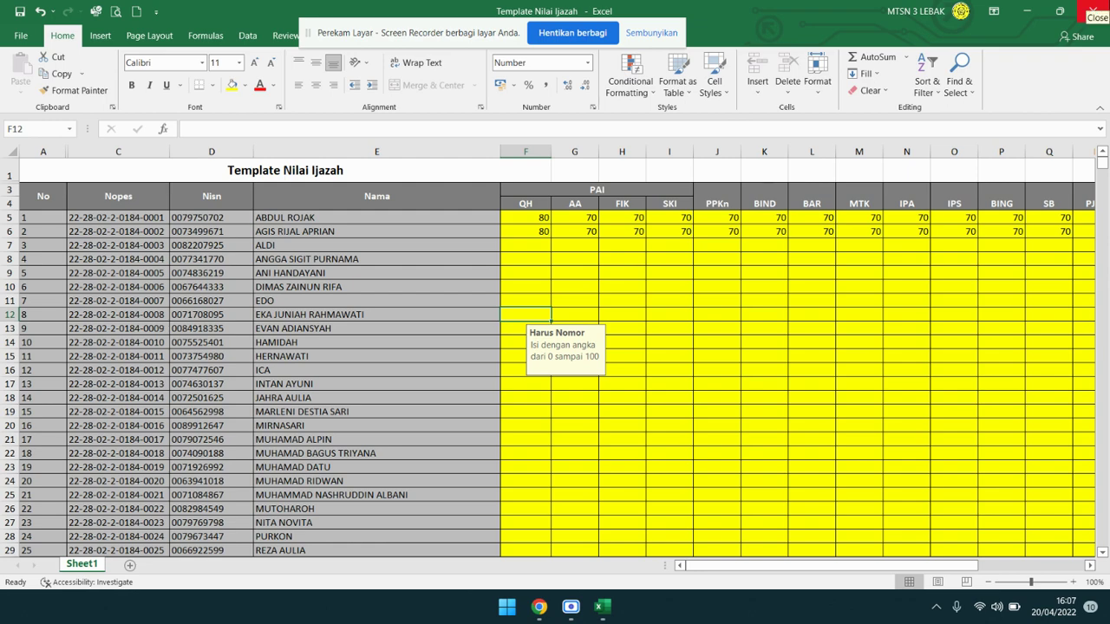
left_click(1094, 10)
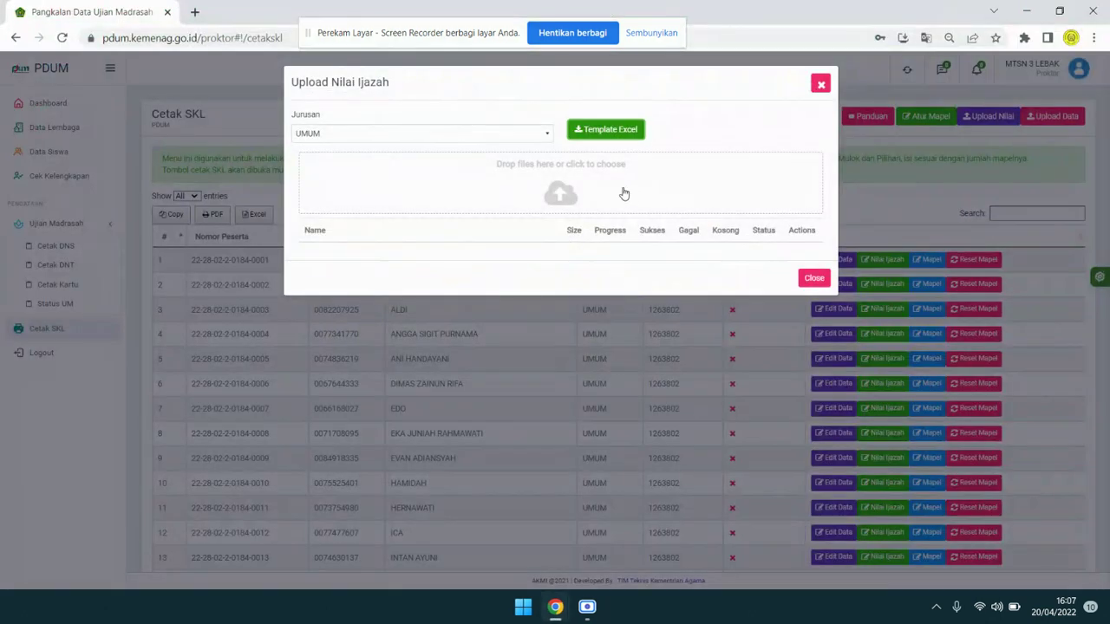
Upload Template Nilai Ijazah (2 successes, 101 empty rows) and close the upload dialog.
left_click(559, 193)
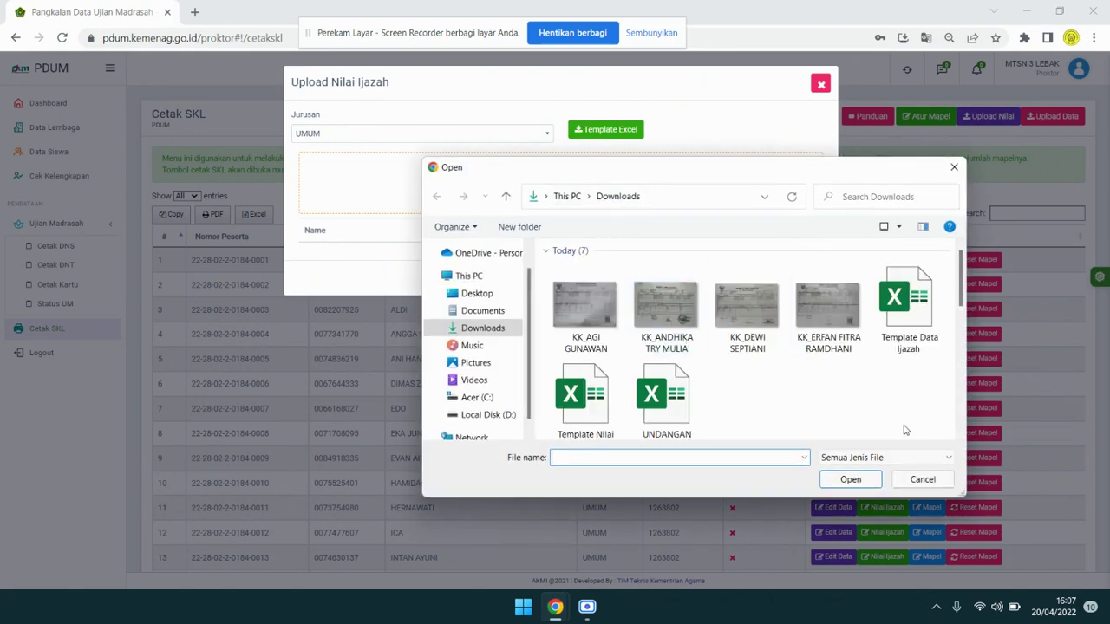
scroll(846, 406, "down", 2)
scroll(846, 406, "up", 1)
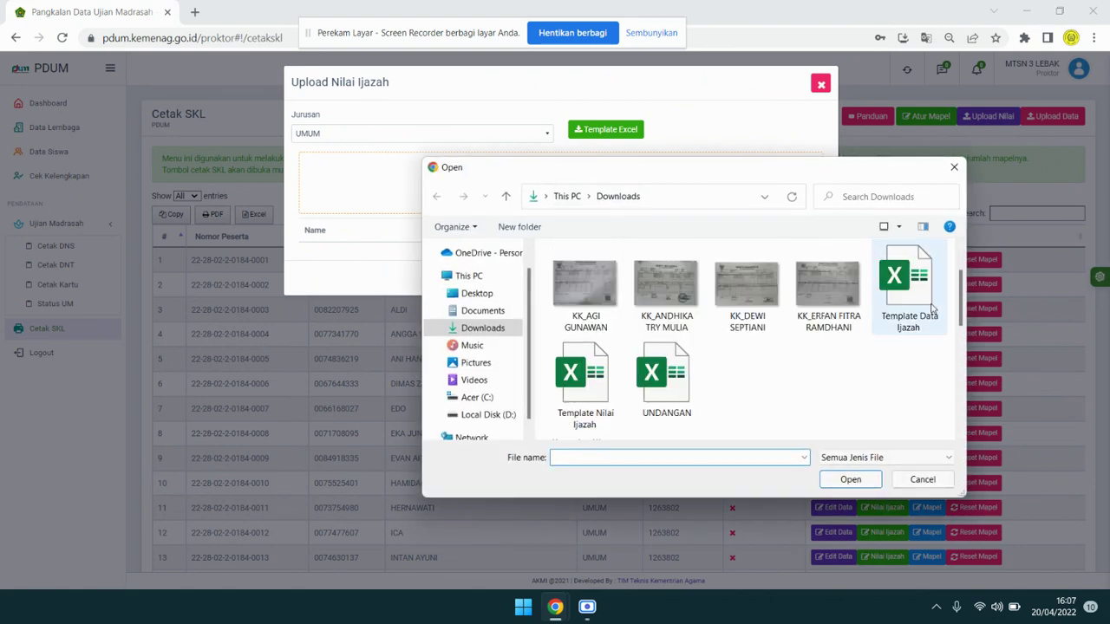
left_click(586, 382)
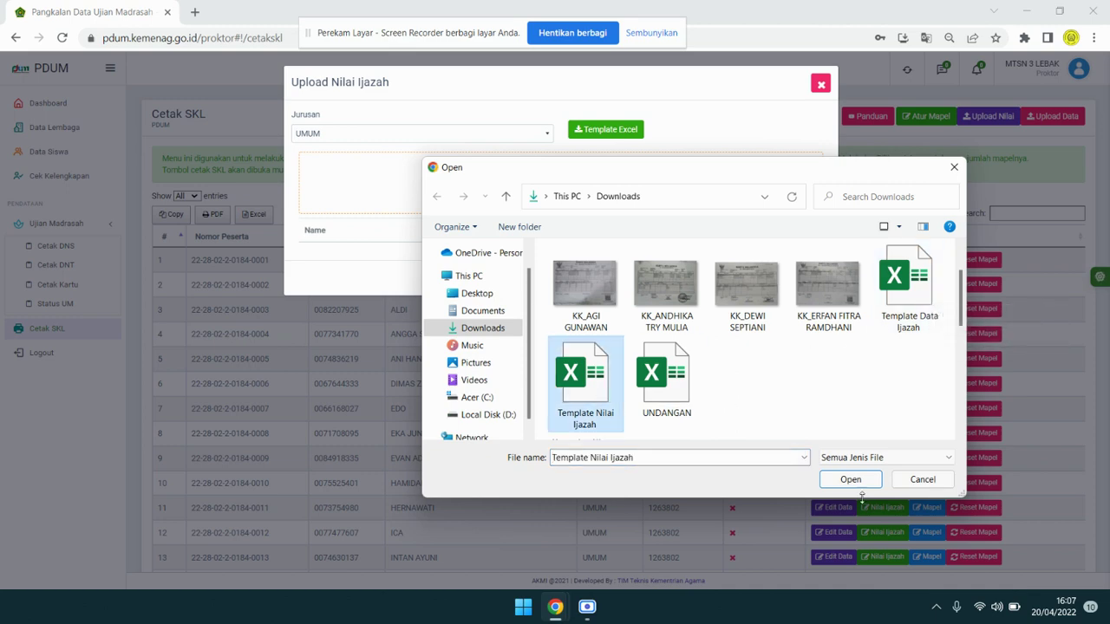
left_click(859, 479)
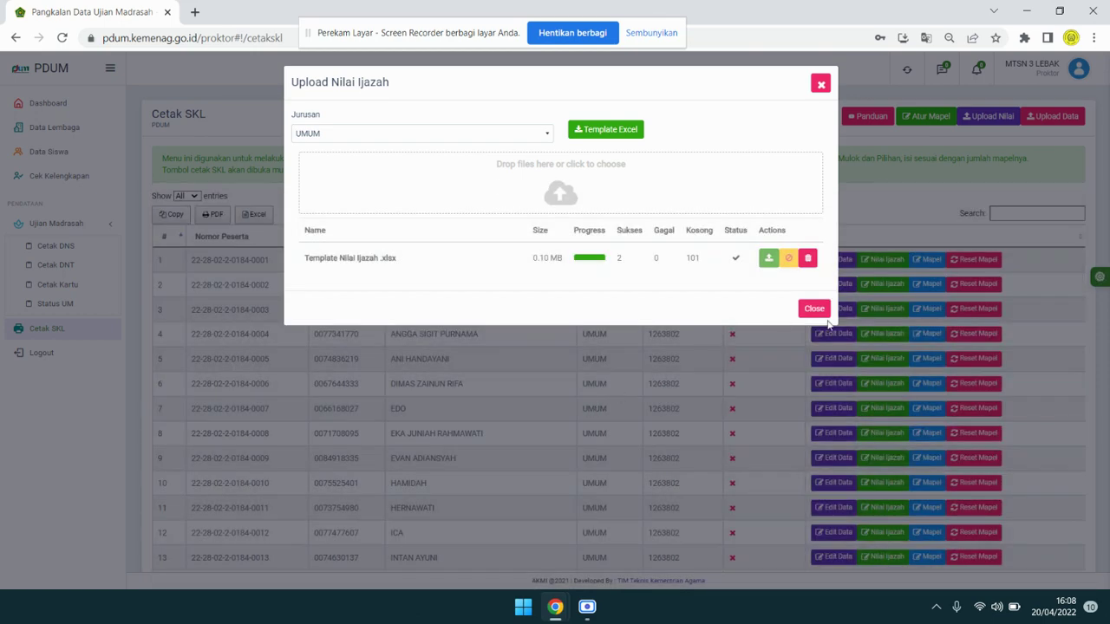
left_click(814, 310)
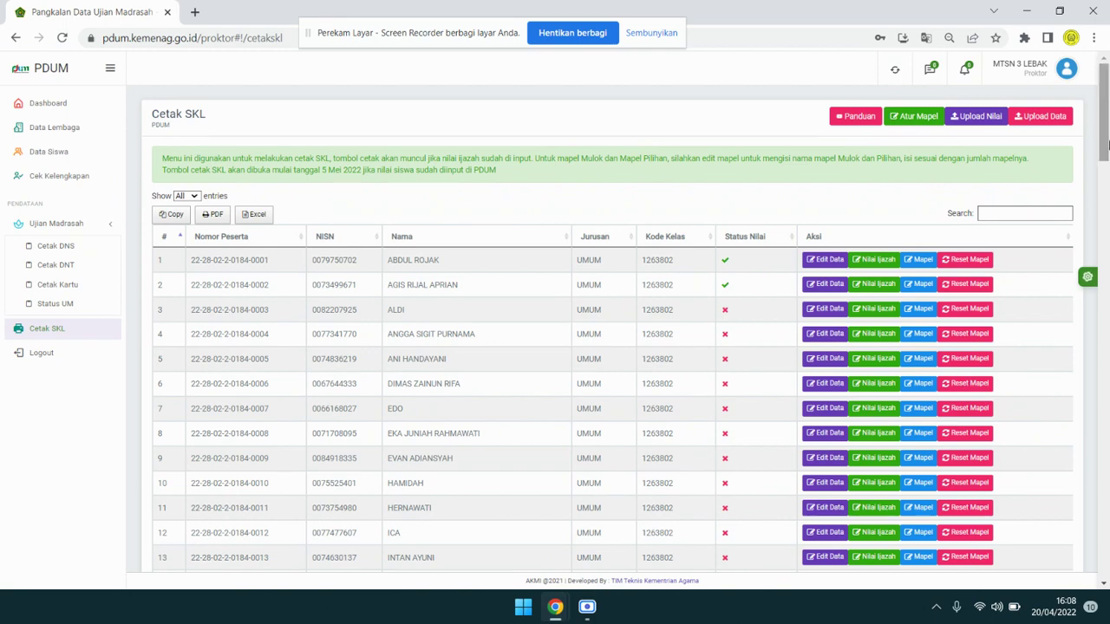
Review the Status Nilai column and the 5 Mei 2022 note, then log out from the account menu.
mouse_move(1106, 140)
left_mouse_down()
mouse_move(1108, 165)
mouse_move(1102, 132)
left_mouse_up()
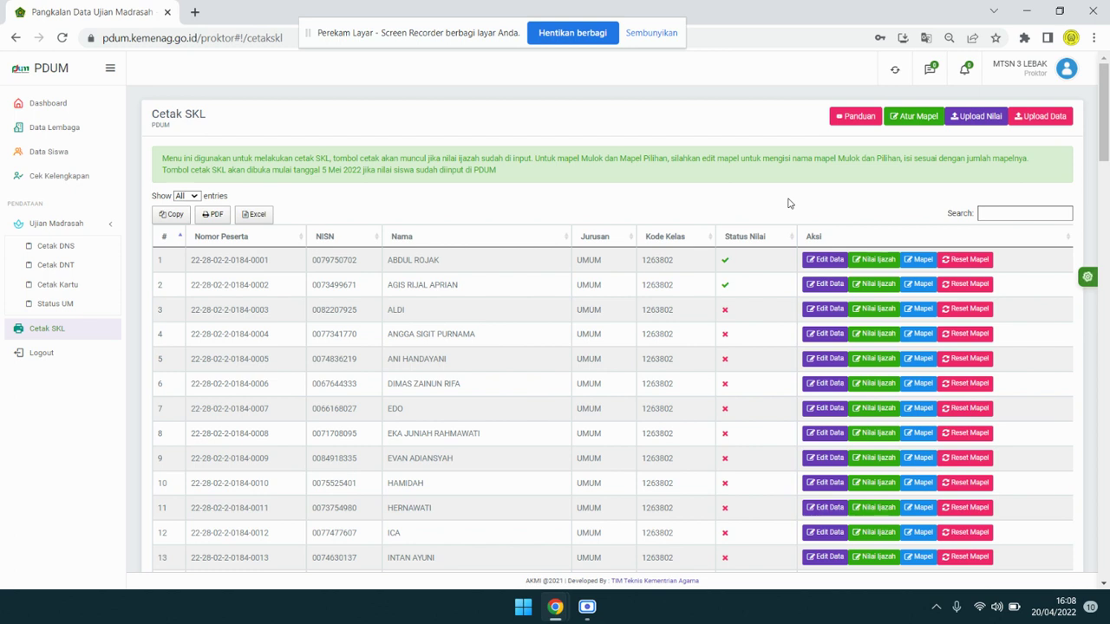
left_click_drag(414, 48, 606, 83)
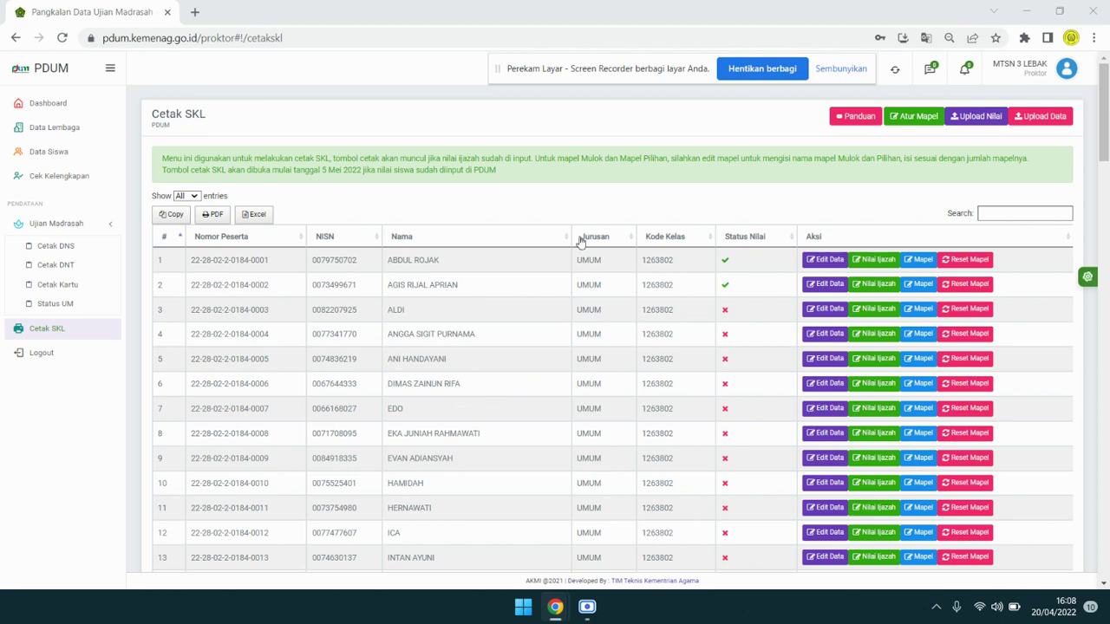
left_click_drag(617, 77, 634, 40)
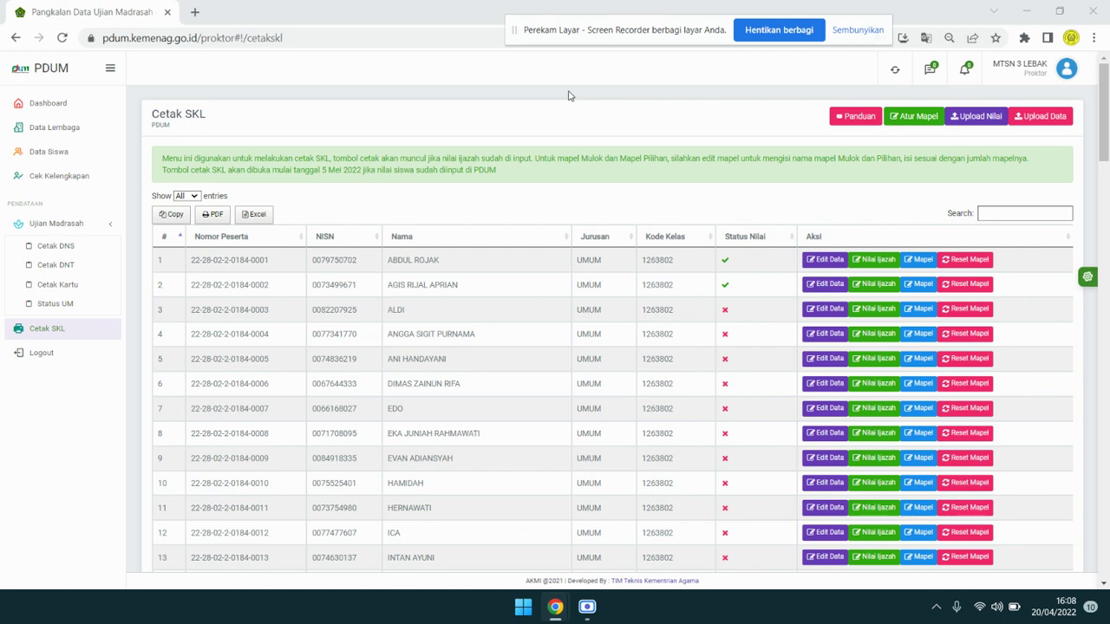
left_click_drag(1108, 131, 1109, 134)
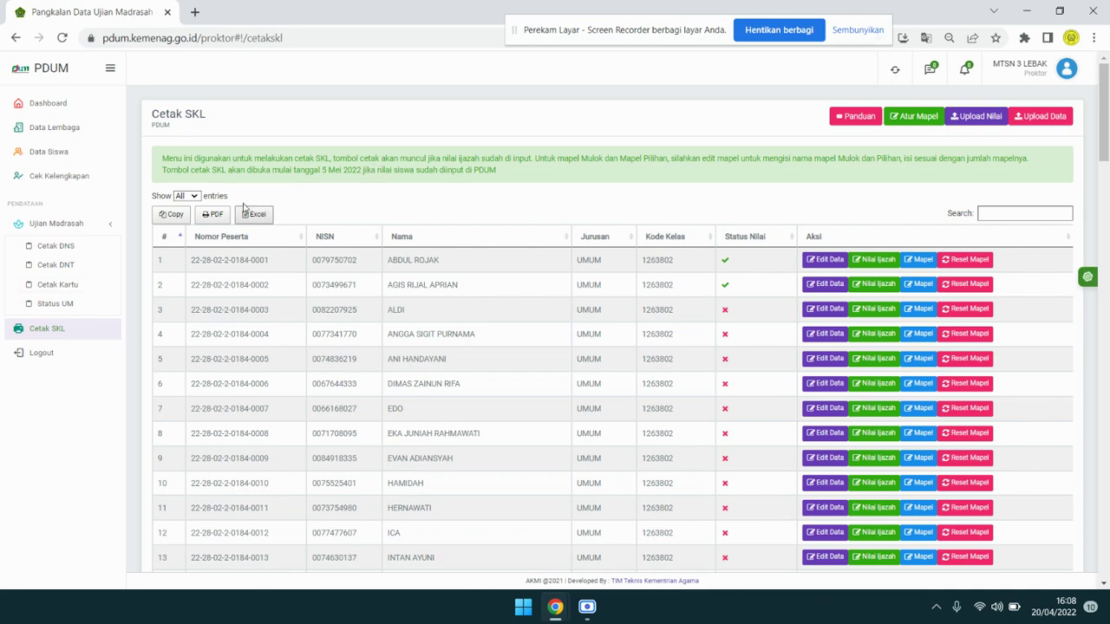
left_click_drag(213, 171, 509, 177)
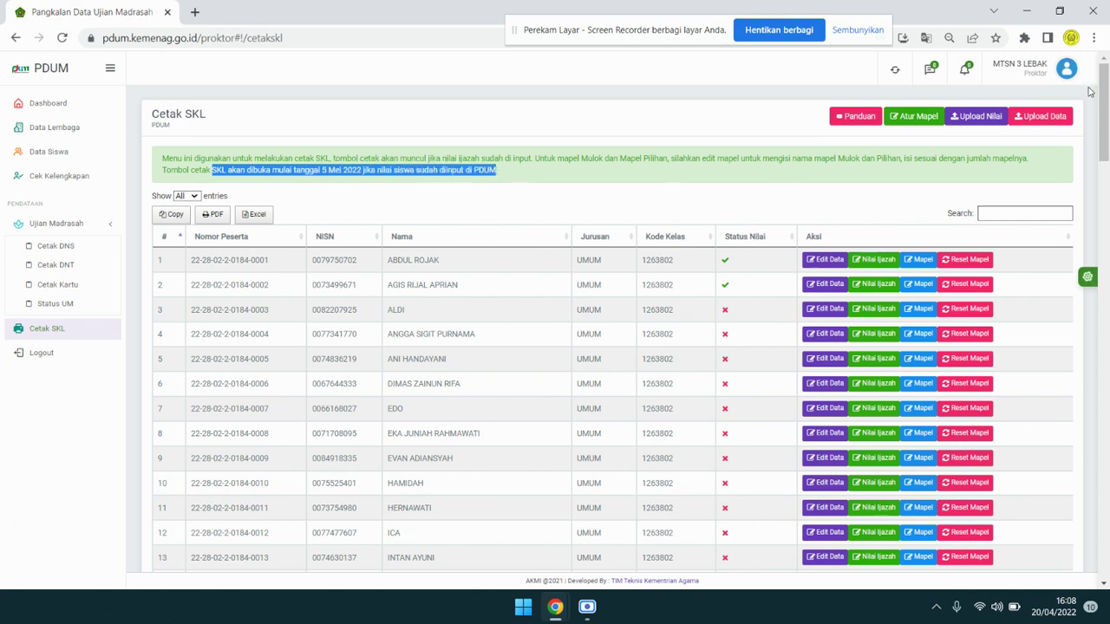
left_click(1070, 75)
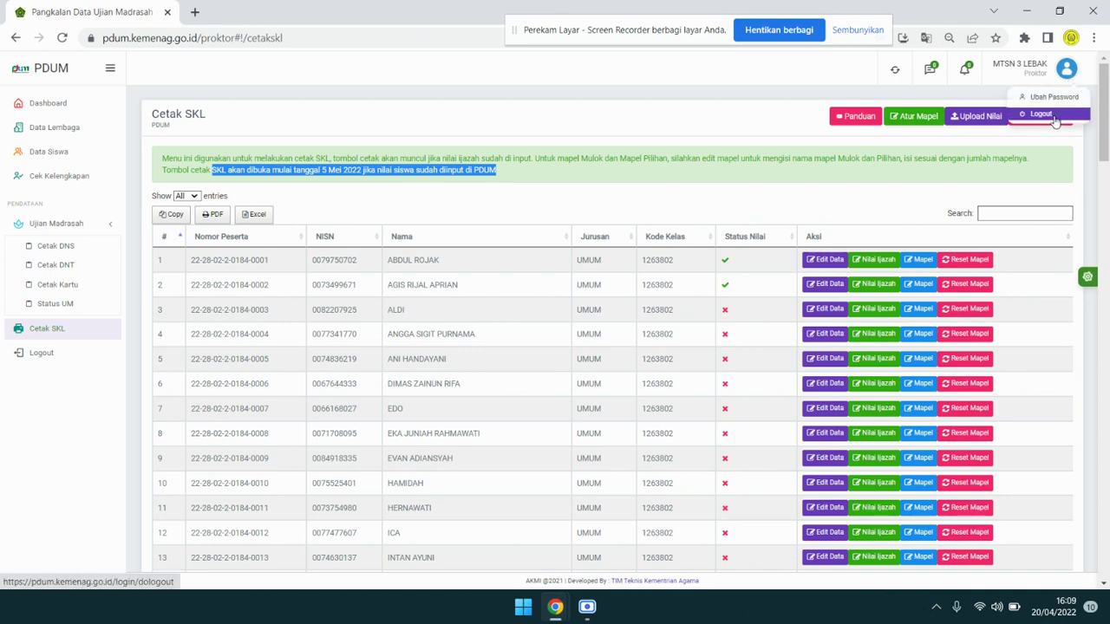
left_click(1054, 114)
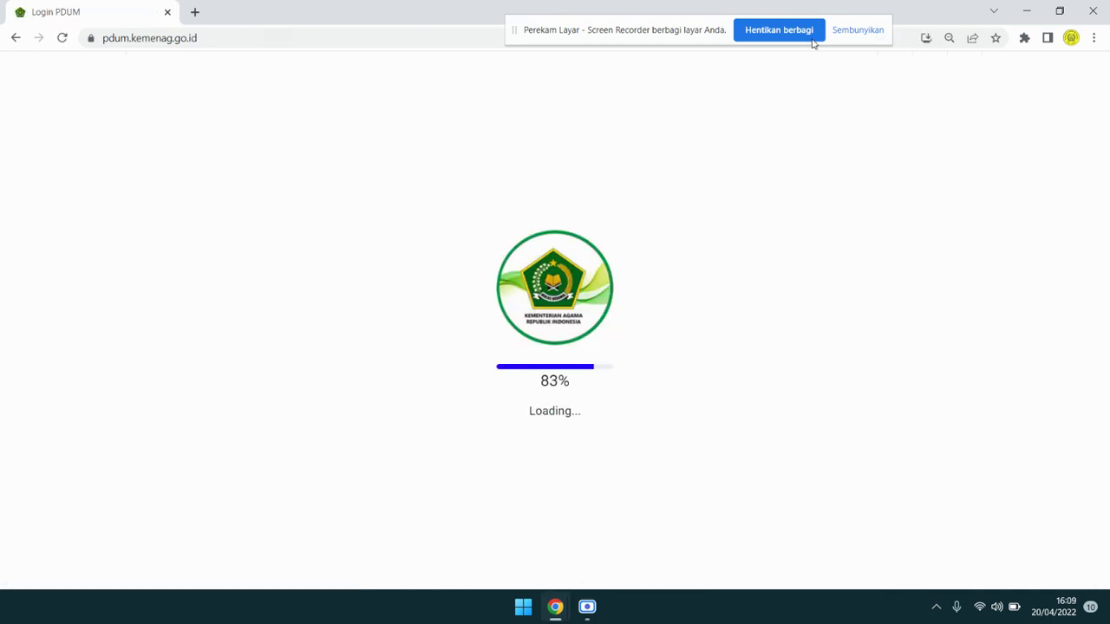